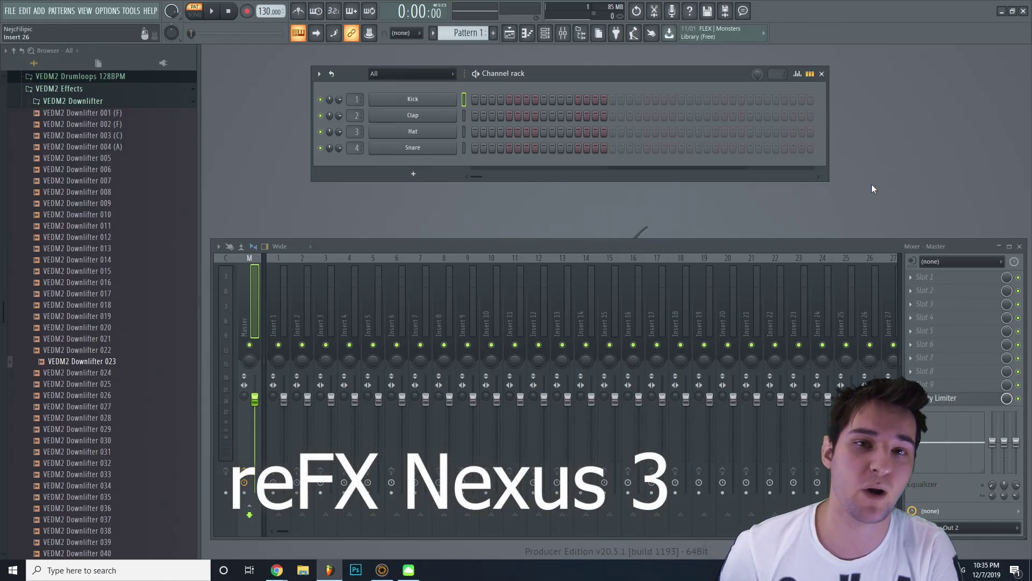
# Bring the reFX website up in Chrome and scroll through its home-page news.
pyautogui.moveTo(285, 567)
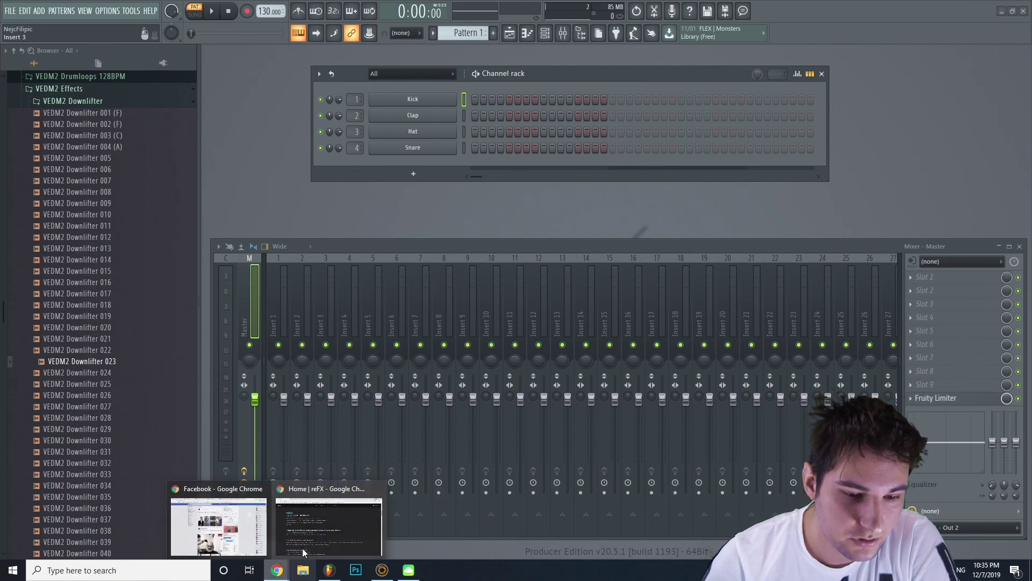
pyautogui.click(324, 531)
pyautogui.scroll(10, 479, 333)
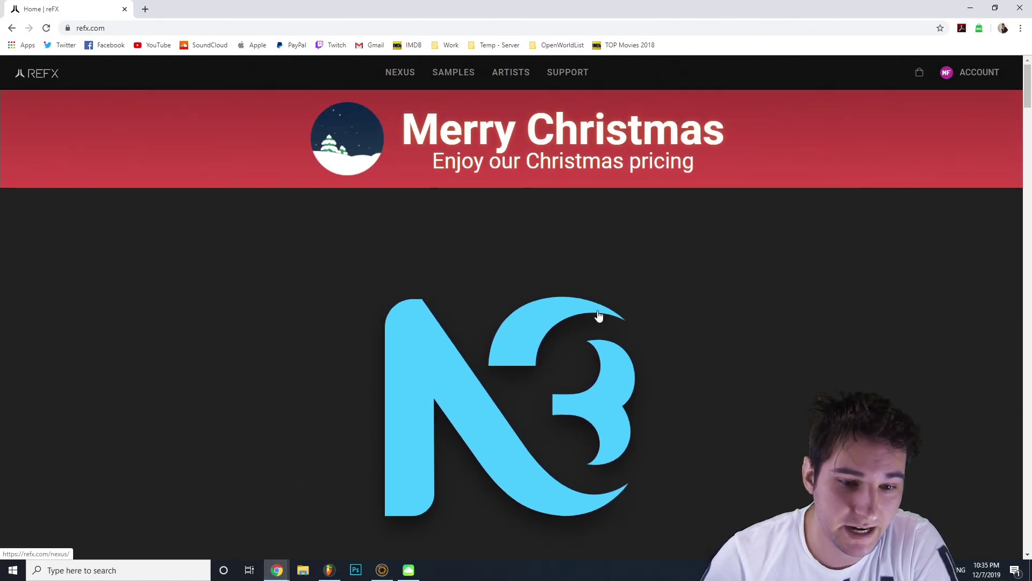
pyautogui.scroll(-4, 487, 286)
pyautogui.scroll(2, 490, 285)
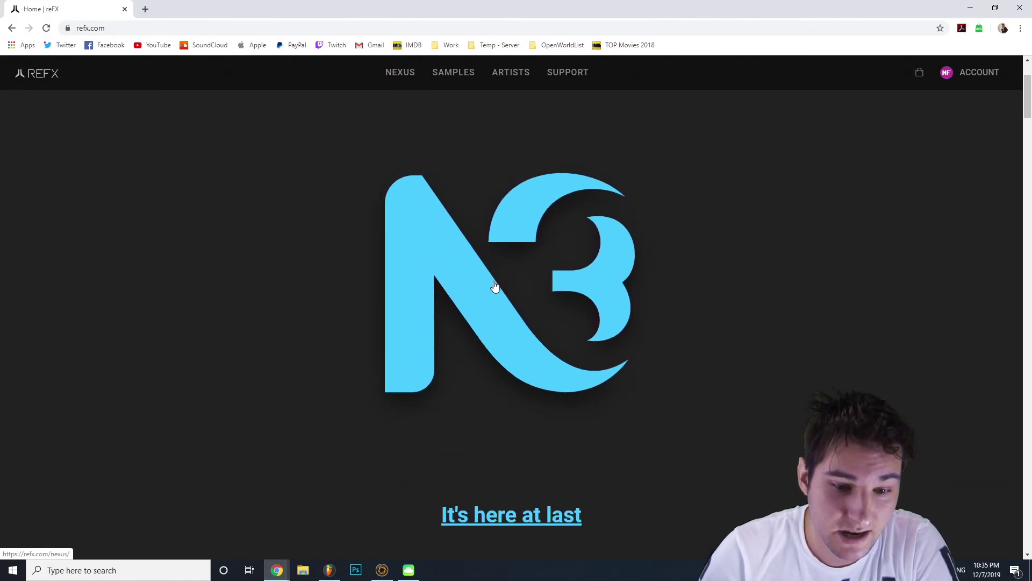
pyautogui.scroll(-8, 489, 280)
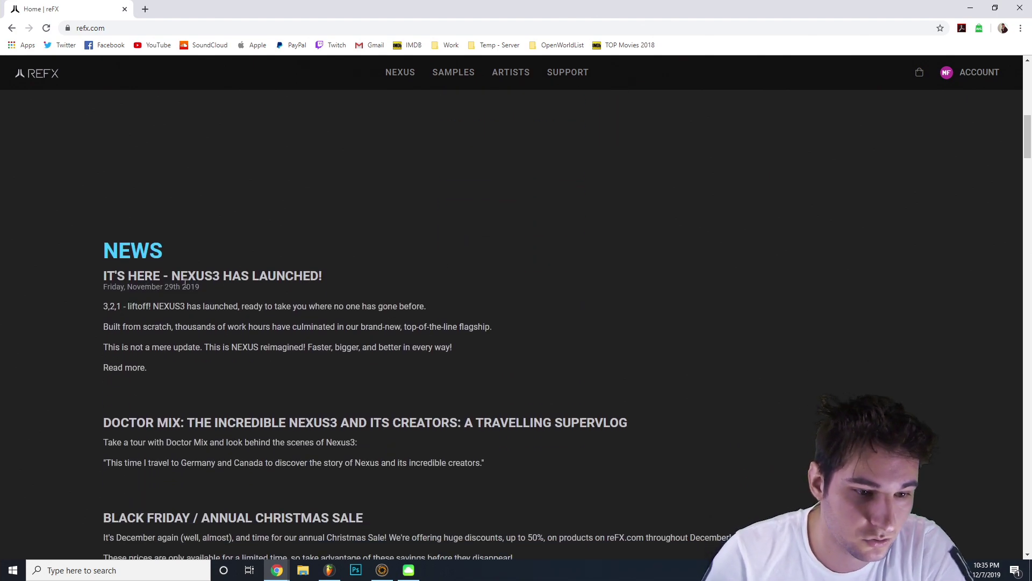
pyautogui.scroll(-5, 205, 285)
pyautogui.scroll(-20, 319, 262)
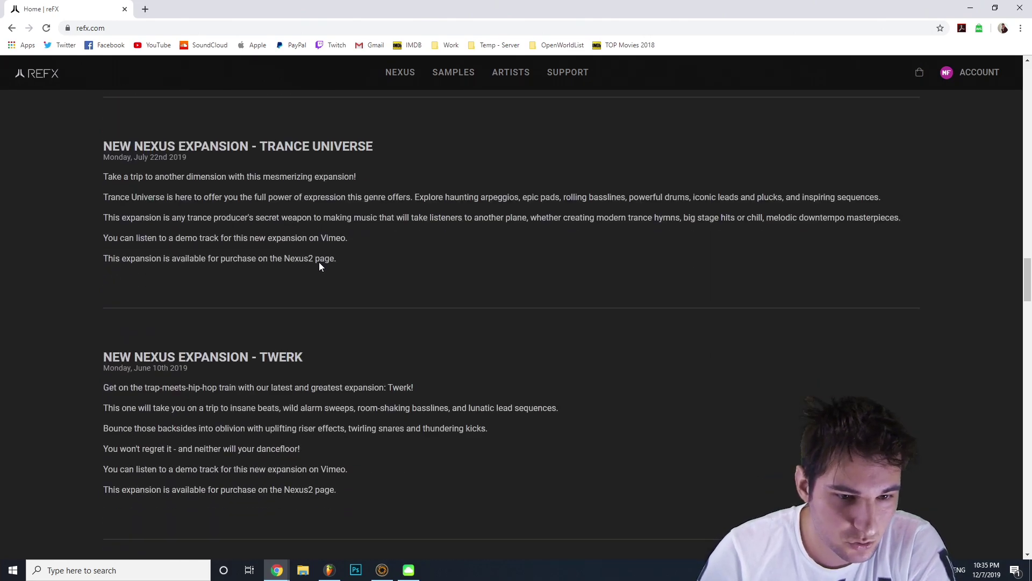
pyautogui.scroll(-9, 320, 267)
pyautogui.scroll(1, 355, 177)
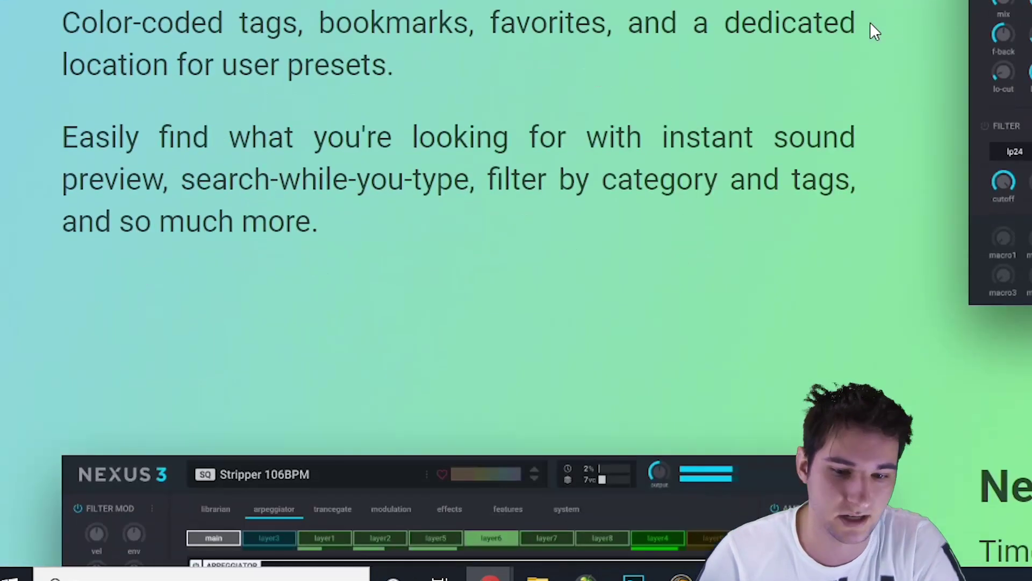
# Read the Nexus 3 feature descriptions, then bring up reFX Cloud listing Nexus 3.0.8 and its expansions.
pyautogui.scroll(-14, 506, 231)
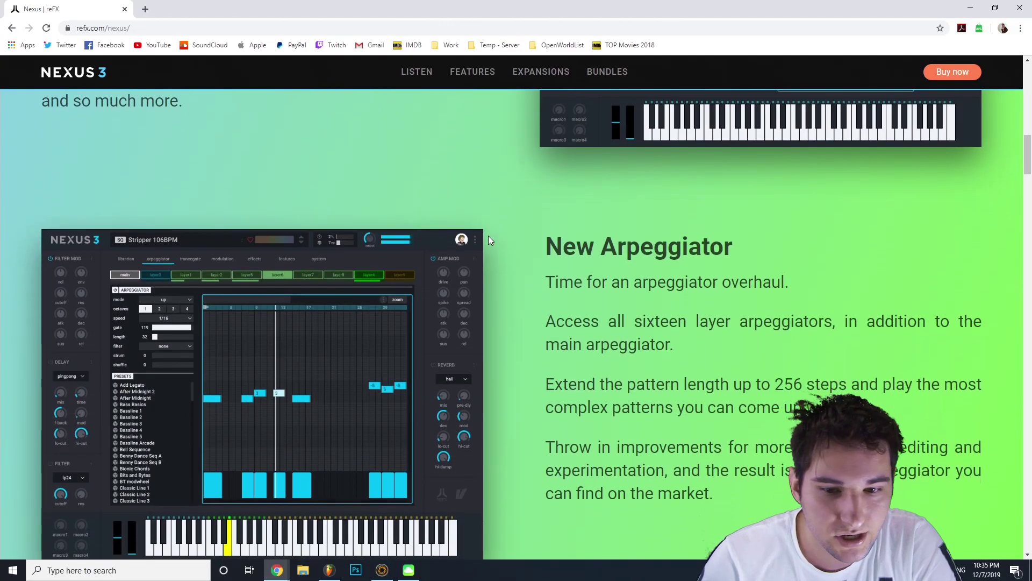
pyautogui.scroll(-20, 537, 260)
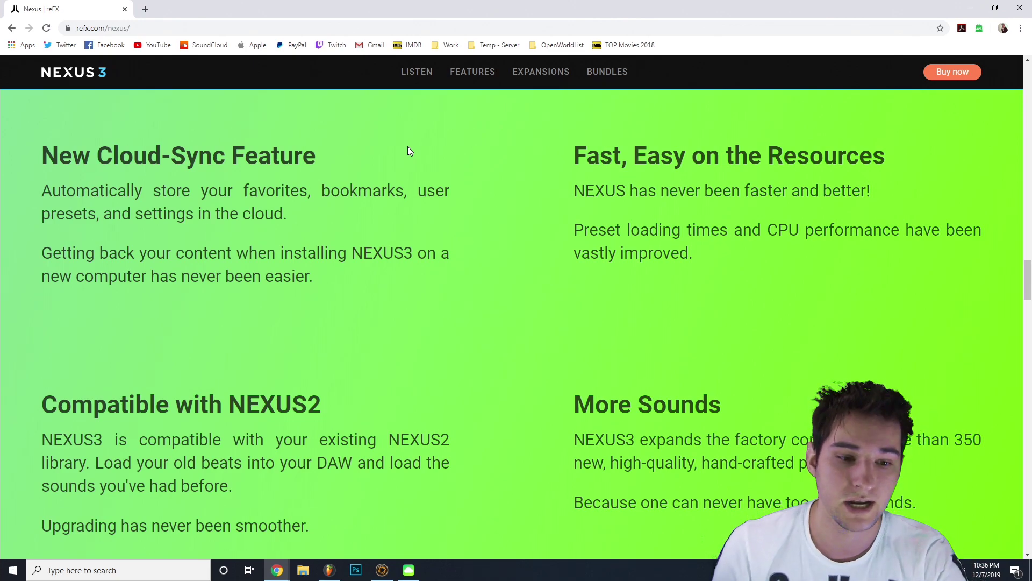
pyautogui.scroll(15, 408, 146)
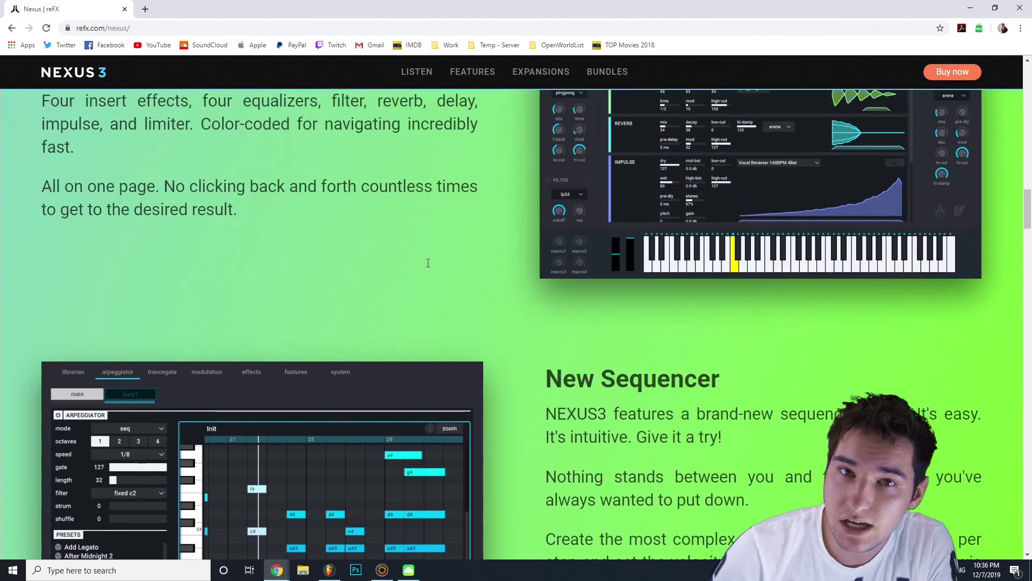
pyautogui.scroll(12, 428, 262)
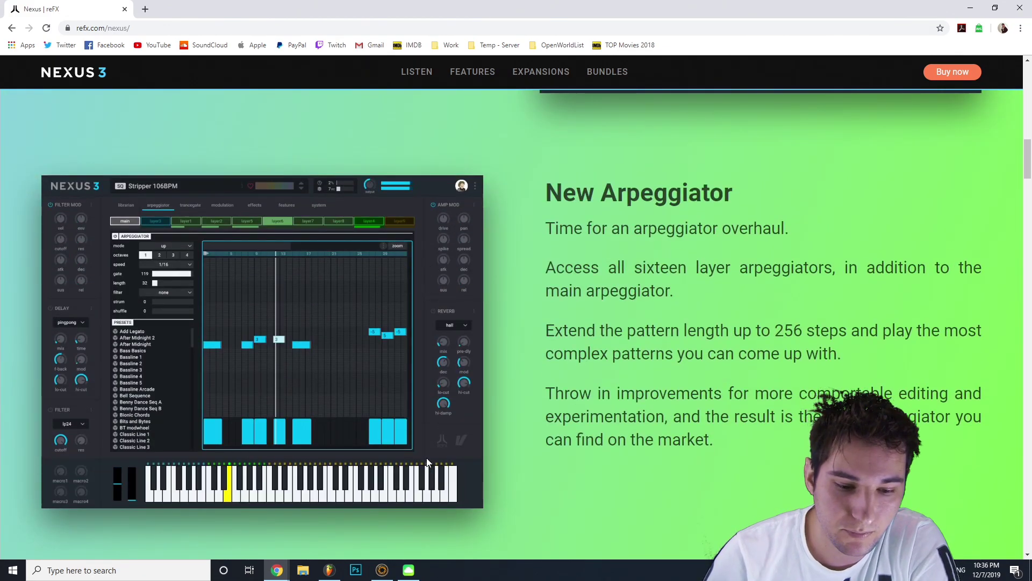
pyautogui.click(408, 570)
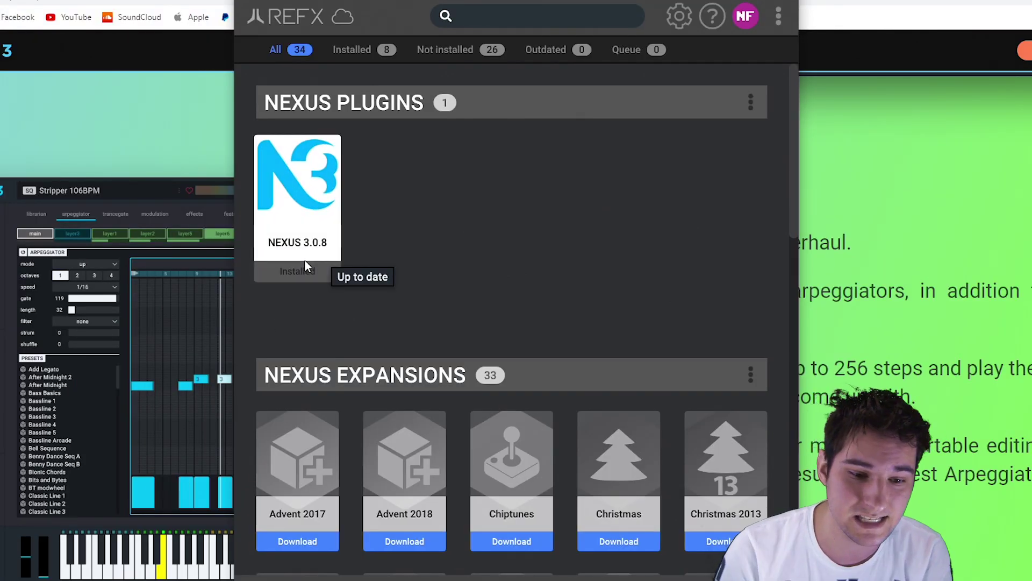
pyautogui.scroll(-4, 305, 261)
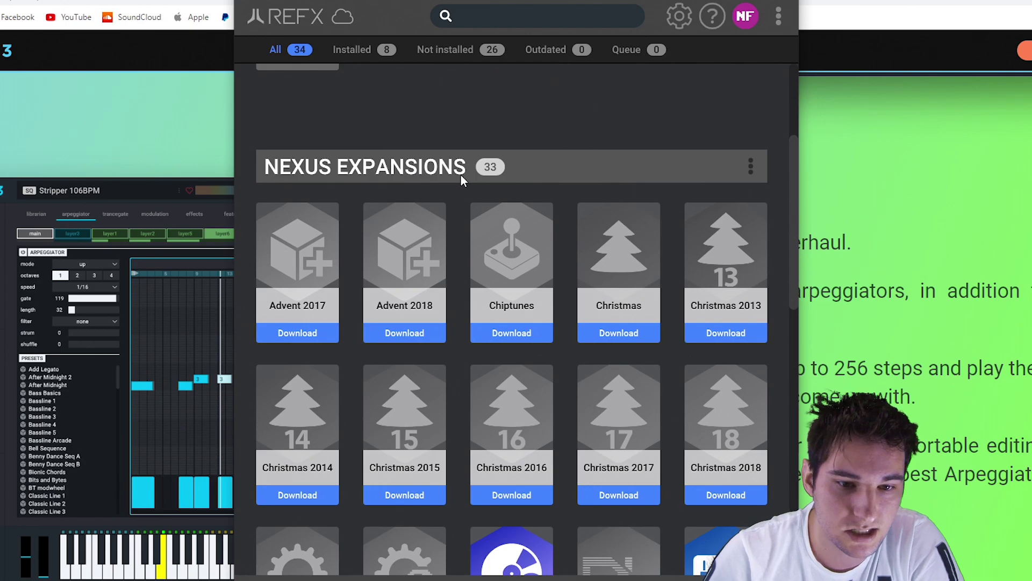
pyautogui.scroll(-10, 311, 304)
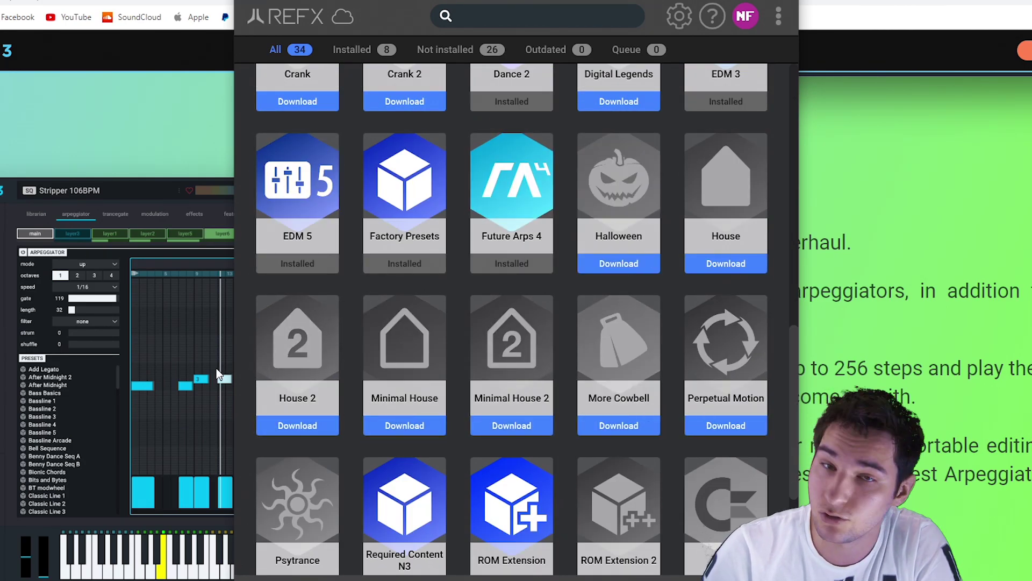
pyautogui.scroll(7, 290, 215)
pyautogui.click(350, 48)
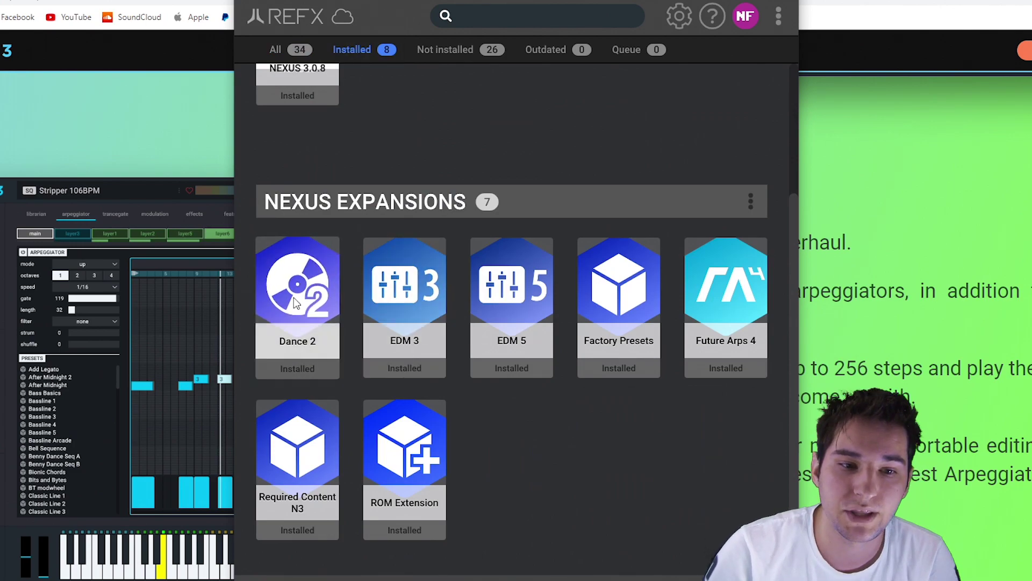
pyautogui.click(276, 48)
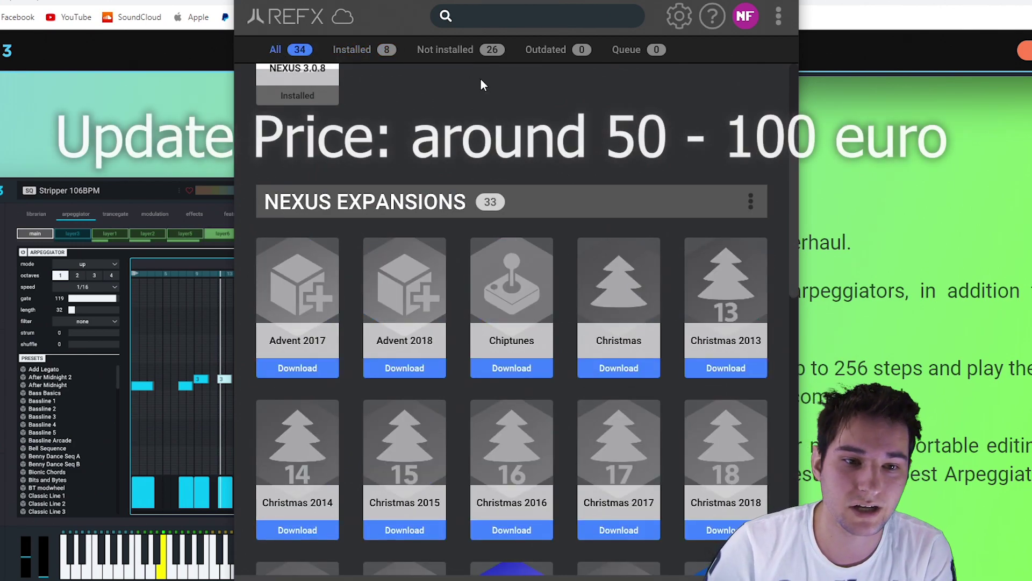
pyautogui.scroll(-1, 363, 114)
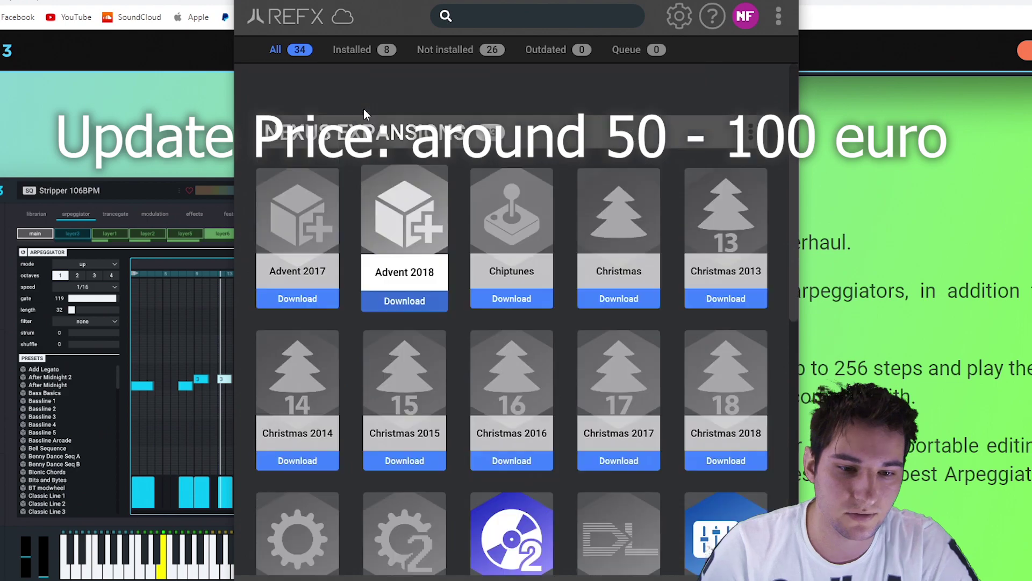
pyautogui.scroll(-10, 363, 111)
pyautogui.scroll(15, 364, 115)
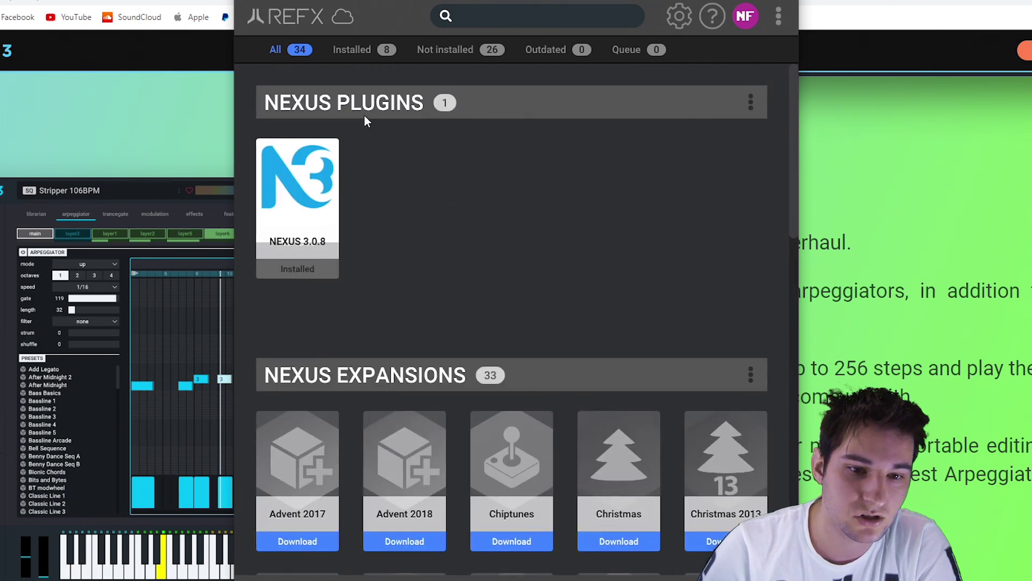
# Return to the Nexus 3 page and review the Expansions grid and Starter/Value bundle prices.
pyautogui.click(901, 144)
pyautogui.scroll(-20, 875, 215)
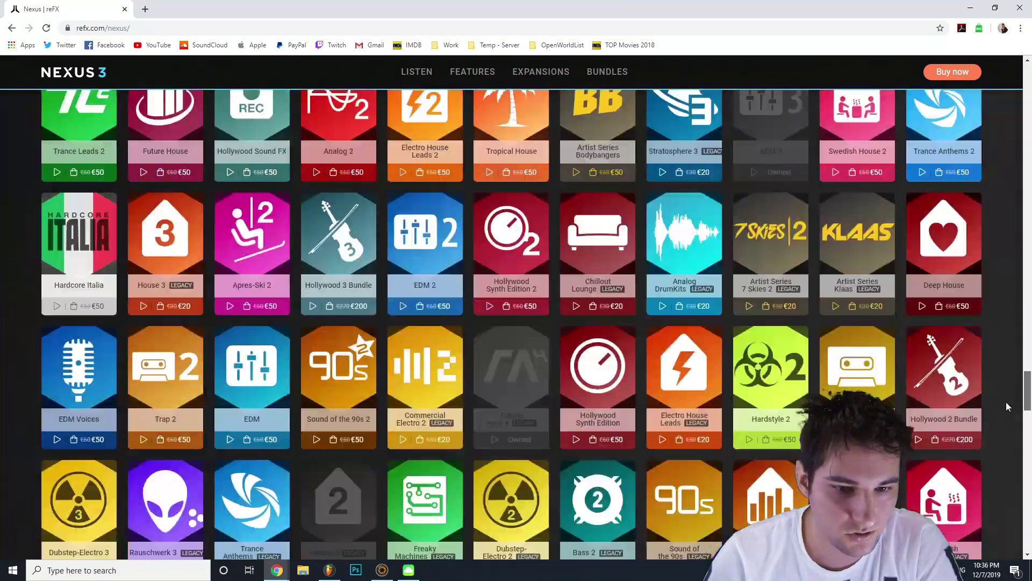
pyautogui.scroll(-12, 1005, 406)
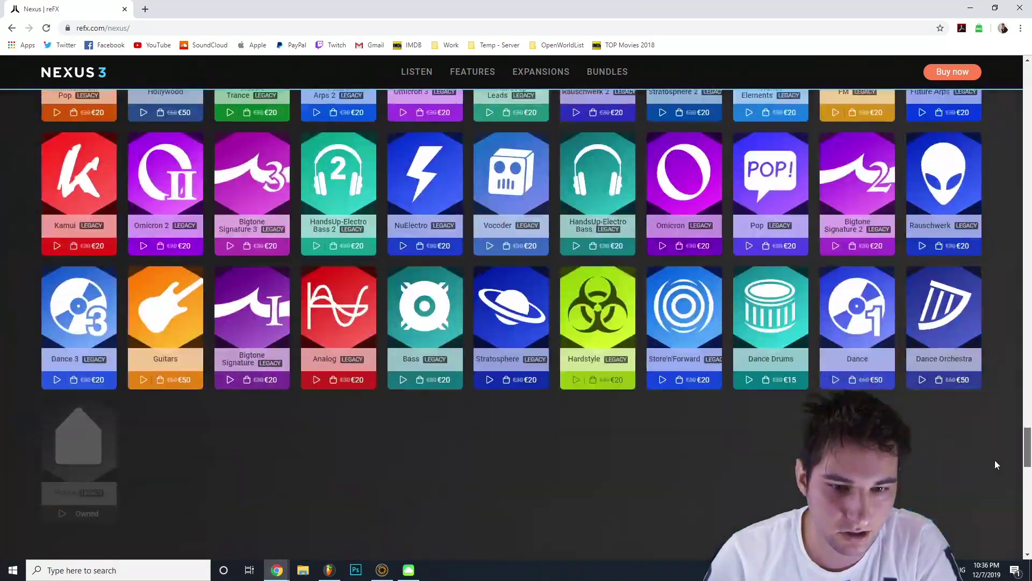
pyautogui.scroll(1, 989, 482)
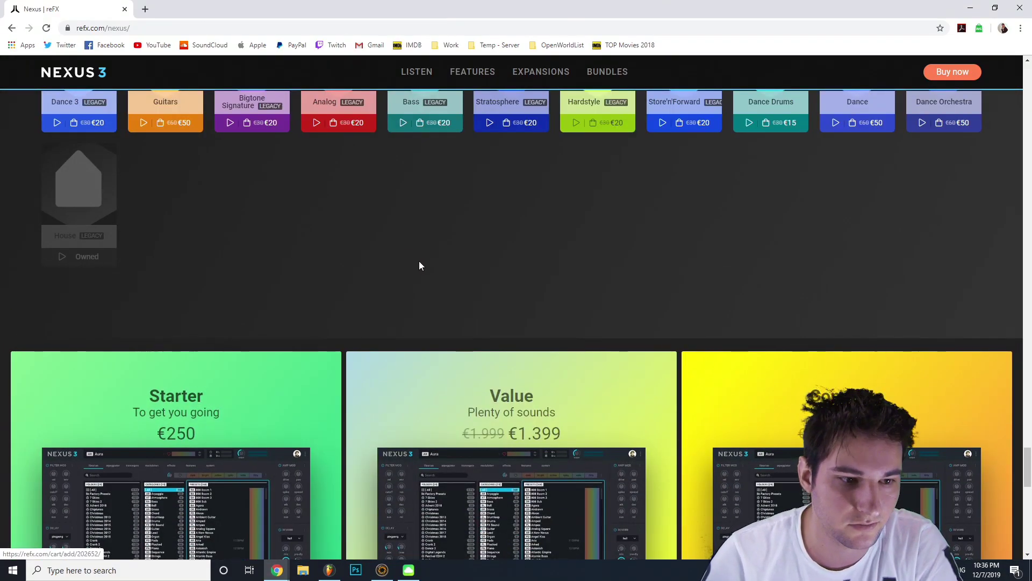
pyautogui.scroll(10, 419, 261)
pyautogui.scroll(5, 295, 212)
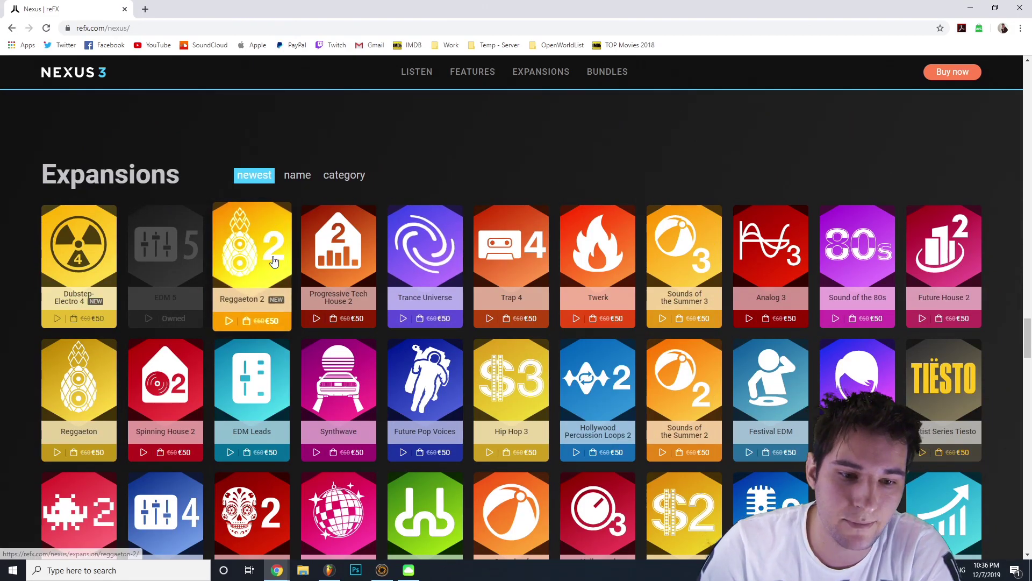
pyautogui.scroll(10, 562, 213)
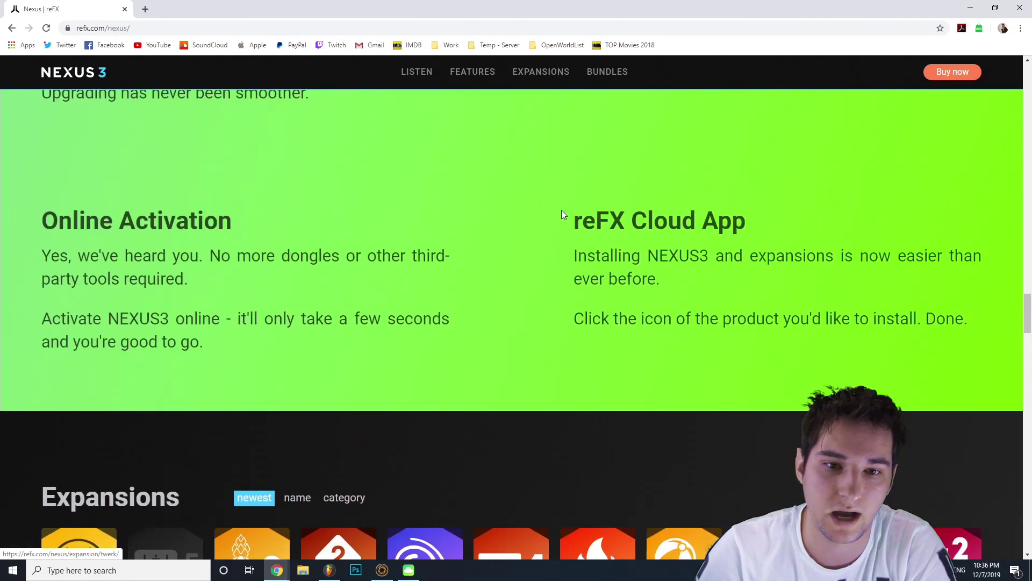
# Reopen reFX Cloud, compare the Installed and All package lists, then close the app.
pyautogui.click(408, 570)
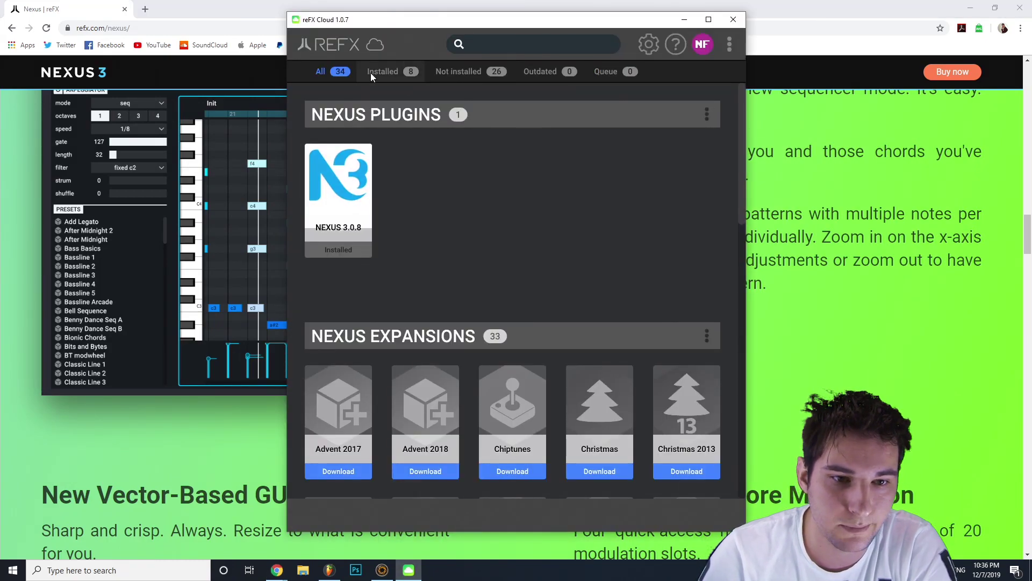
pyautogui.scroll(-2, 398, 301)
pyautogui.click(384, 72)
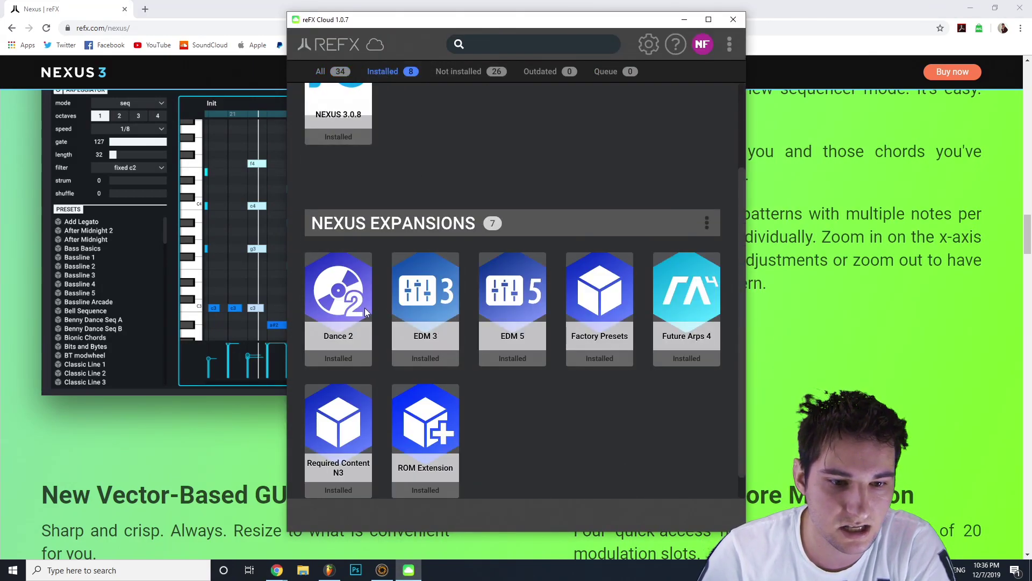
pyautogui.click(320, 72)
pyautogui.scroll(-5, 569, 283)
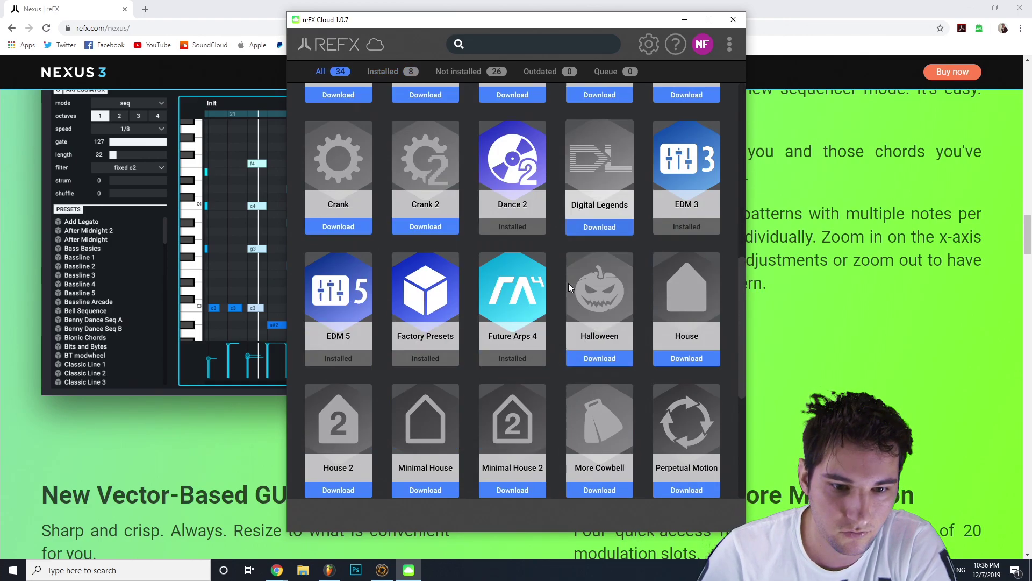
pyautogui.click(380, 70)
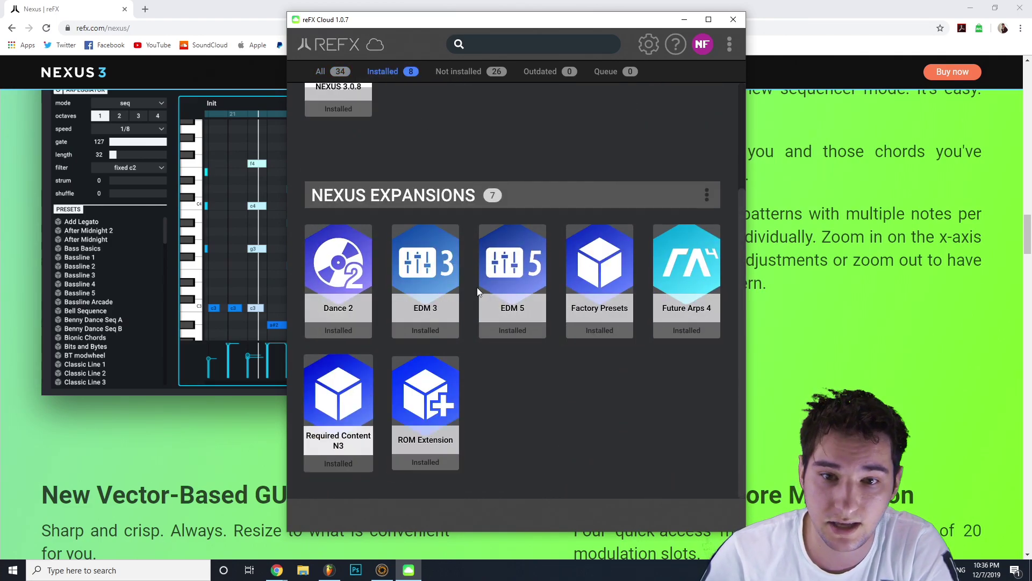
pyautogui.click(733, 20)
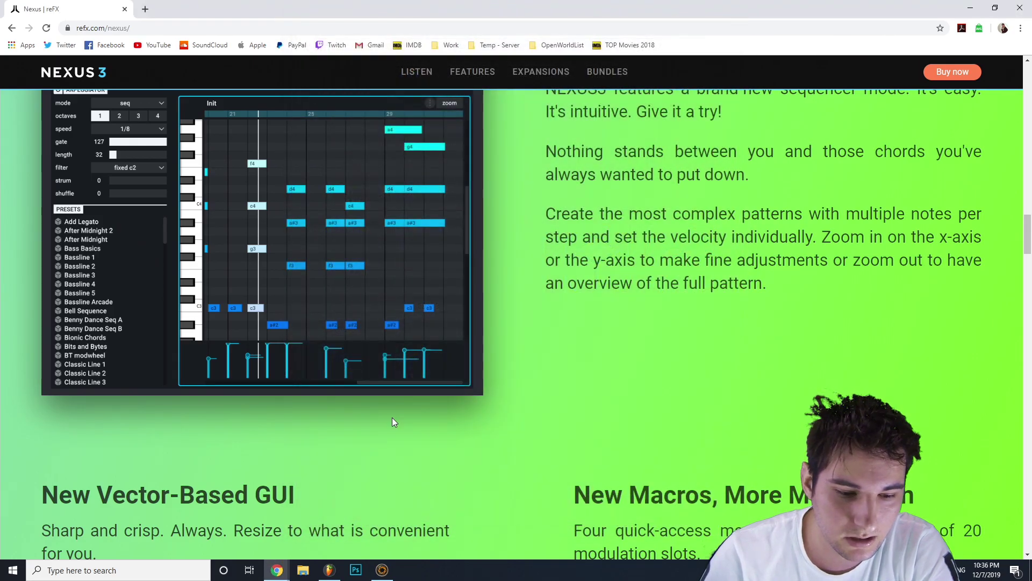
# In FL Studio's Plugin Manager, search for 'nexu' to confirm Nexus is installed.
pyautogui.click(329, 570)
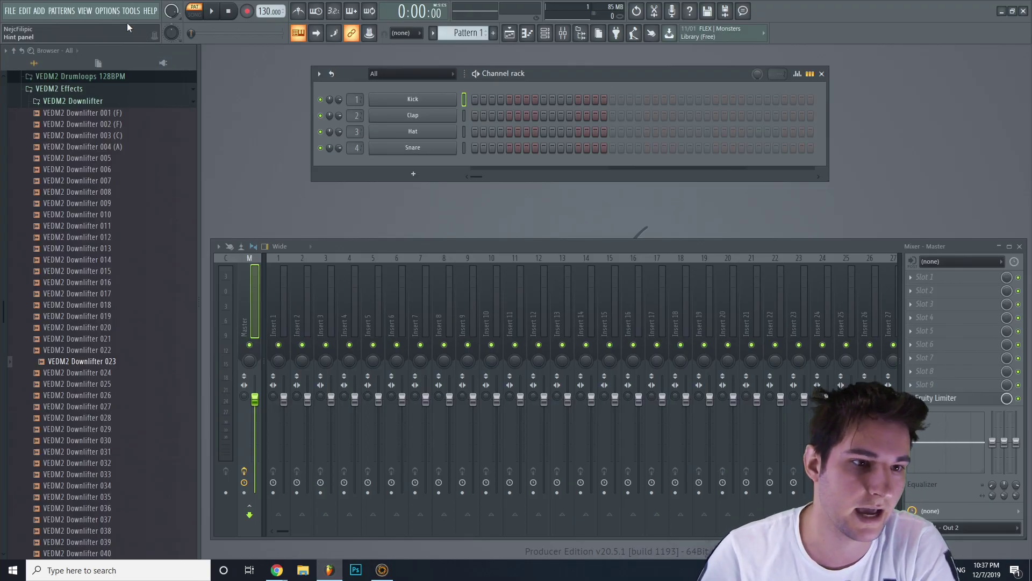
pyautogui.click(107, 10)
pyautogui.click(149, 74)
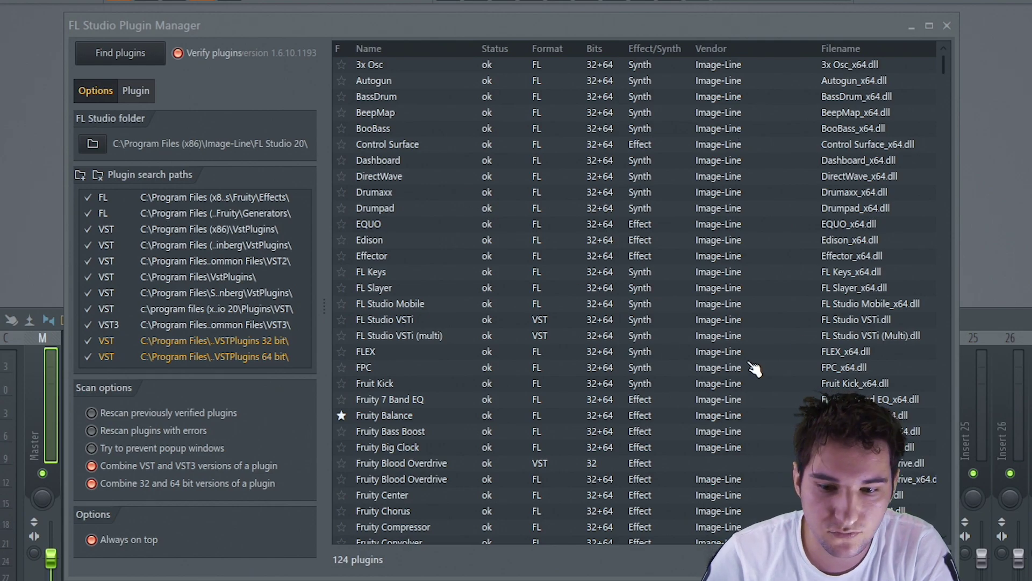
pyautogui.scroll(-15, 657, 237)
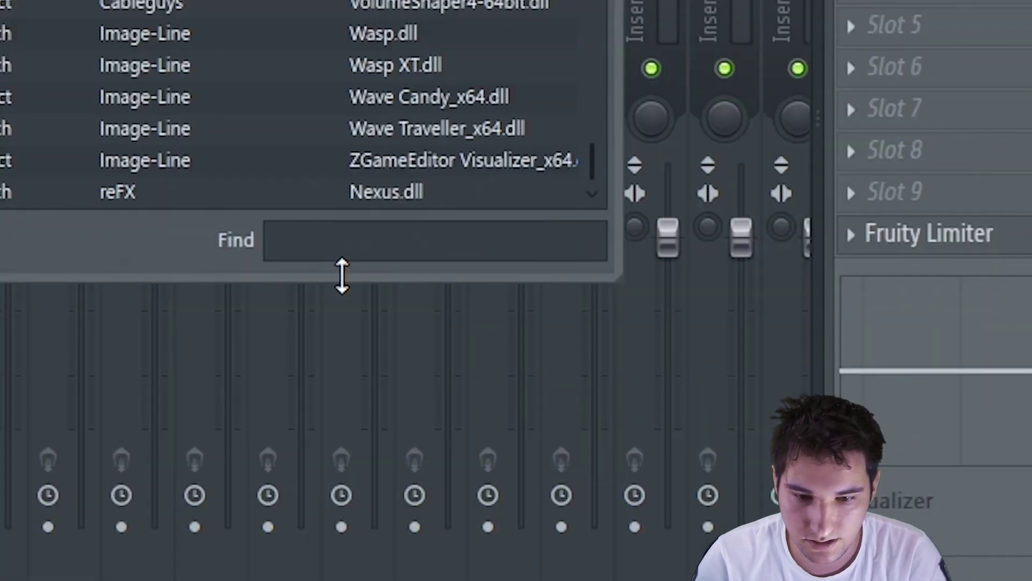
pyautogui.click(820, 564)
pyautogui.write('nexu')
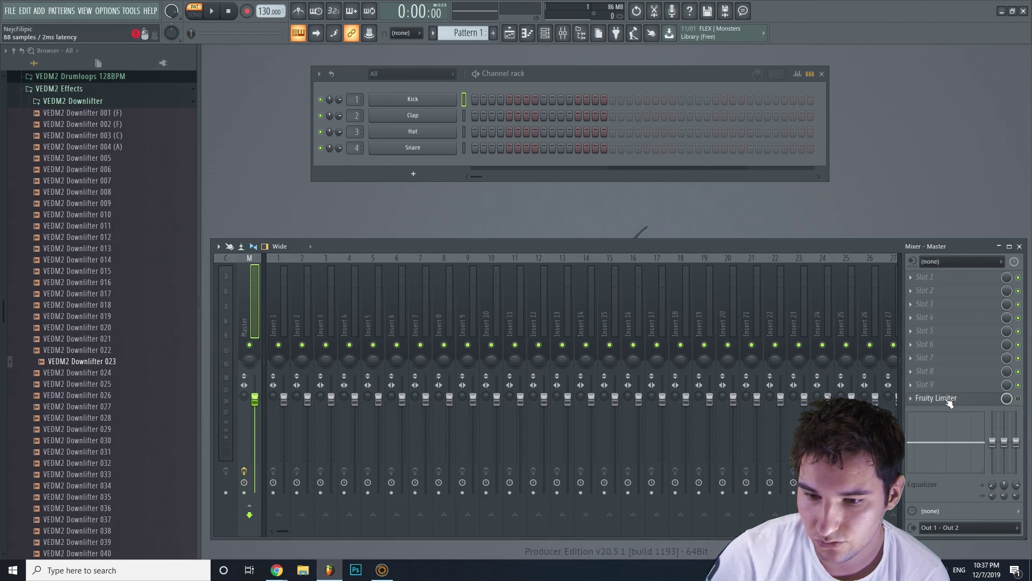
# Replace the drum channel's sound with the Nexus plugin.
pyautogui.rightClick(427, 99)
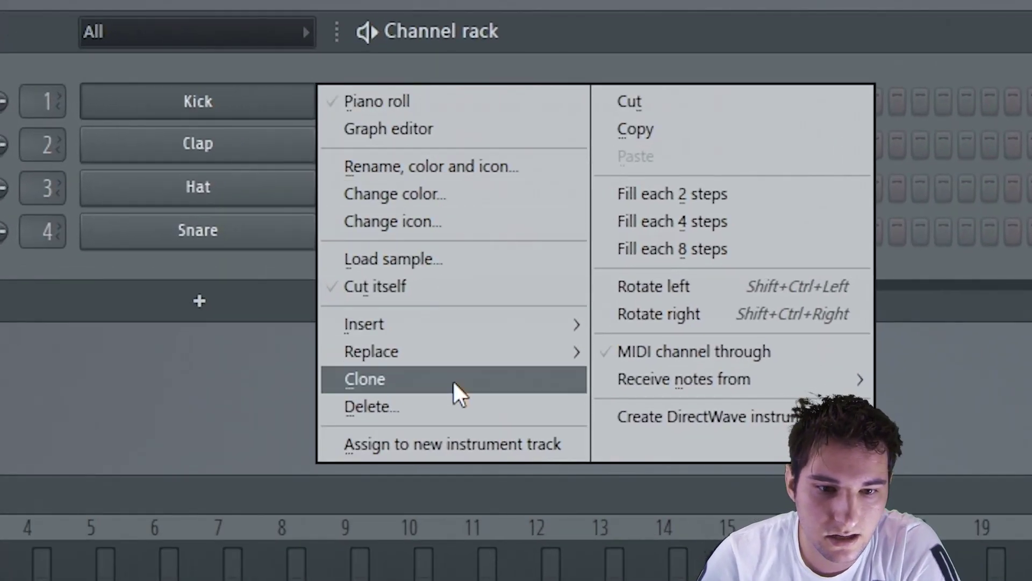
pyautogui.moveTo(504, 196)
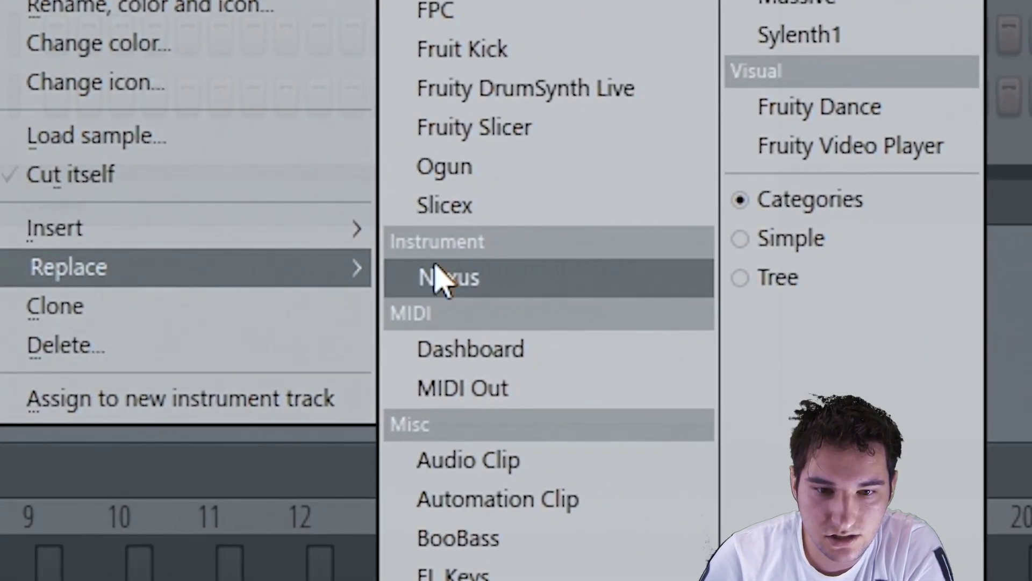
pyautogui.click(640, 359)
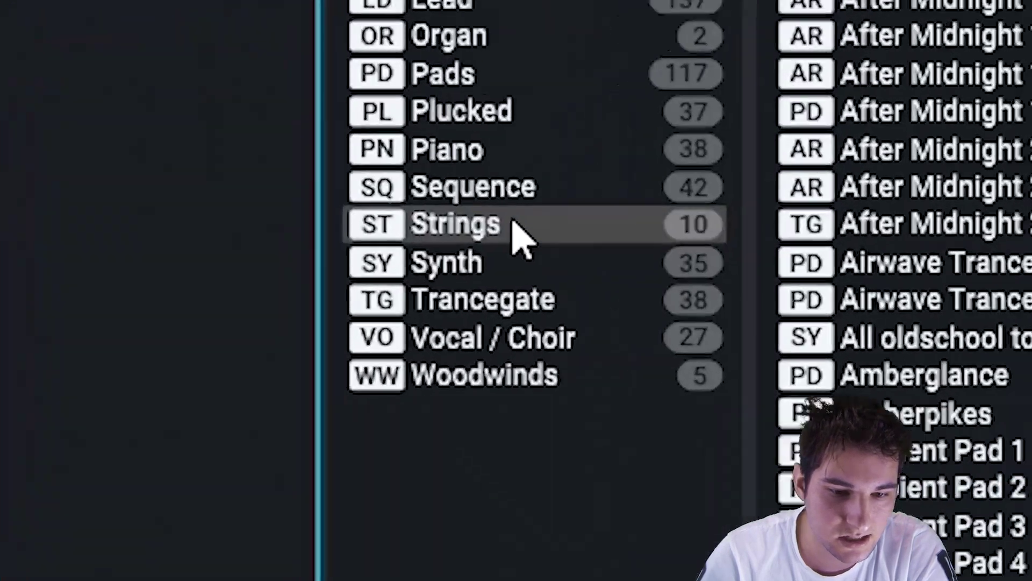
# Browse Factory Presets with the Strings category and Bright tag filters, then clear them.
pyautogui.click(337, 295)
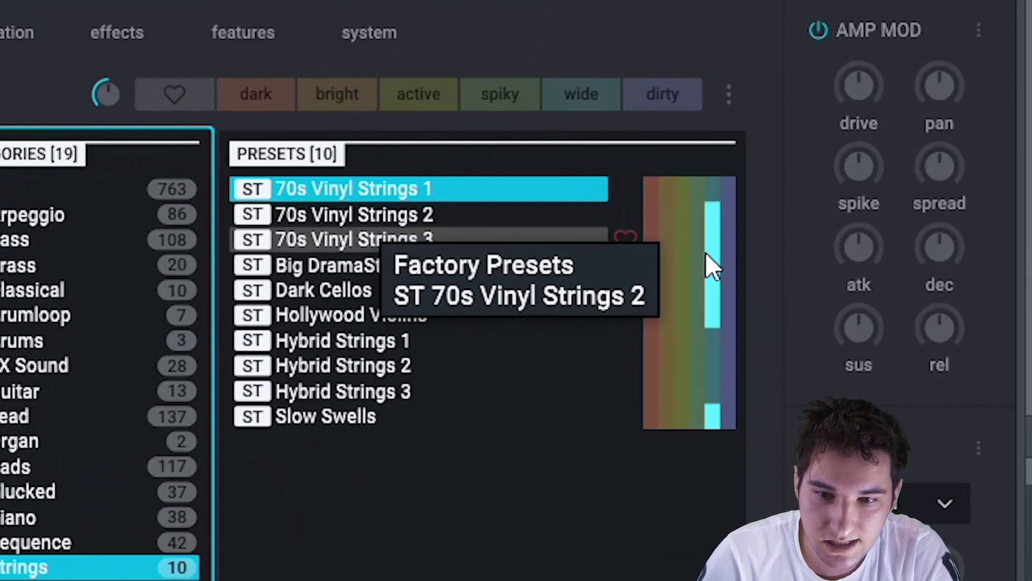
pyautogui.click(115, 186)
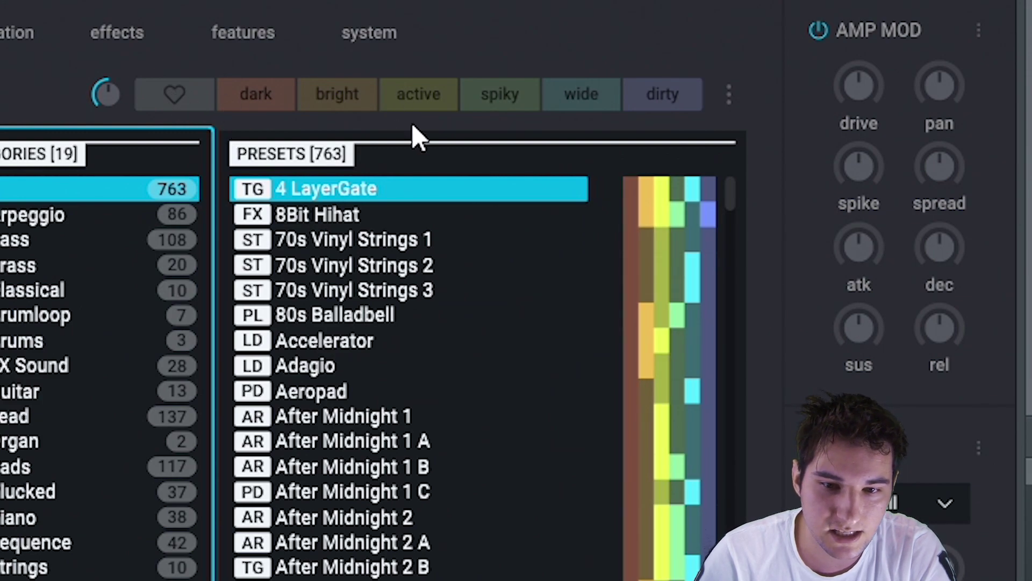
pyautogui.click(343, 99)
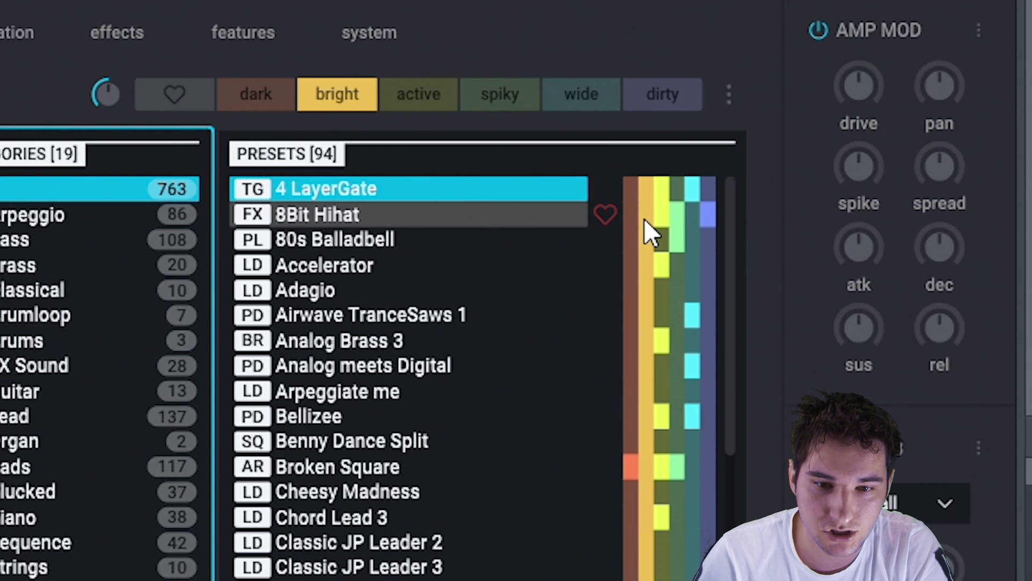
pyautogui.scroll(-8, 525, 369)
pyautogui.scroll(-10, 525, 363)
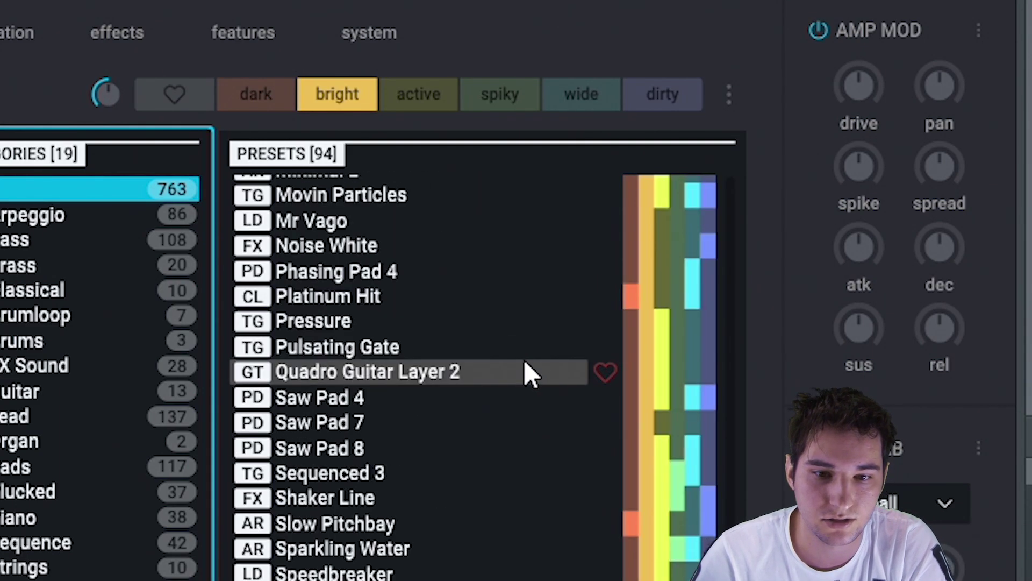
pyautogui.scroll(18, 525, 363)
pyautogui.click(341, 100)
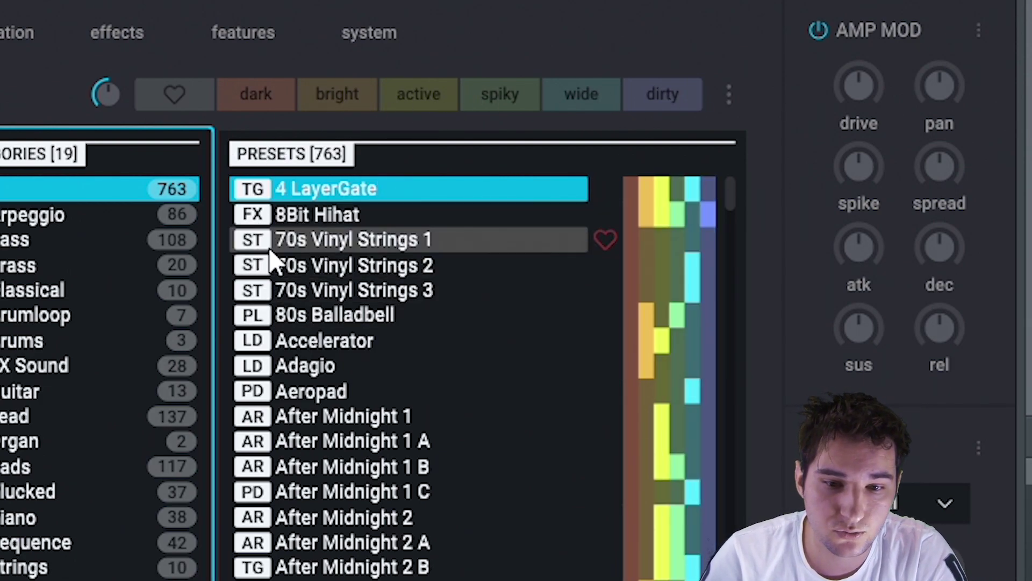
# Audition 70s Vinyl Strings 1, Accelerator and Aeropad, ending on After Midnight 1 A.
pyautogui.click(405, 251)
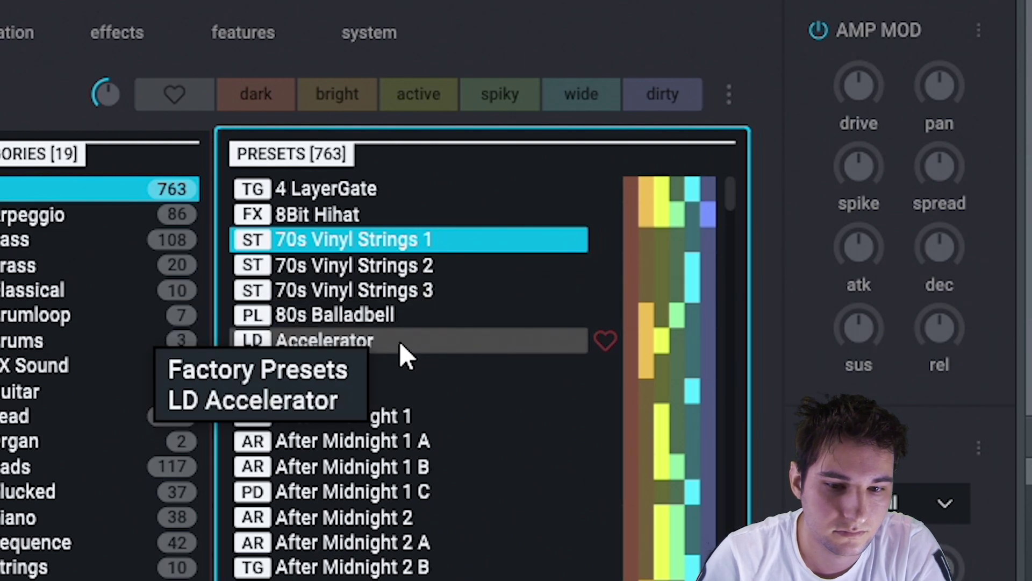
pyautogui.click(401, 344)
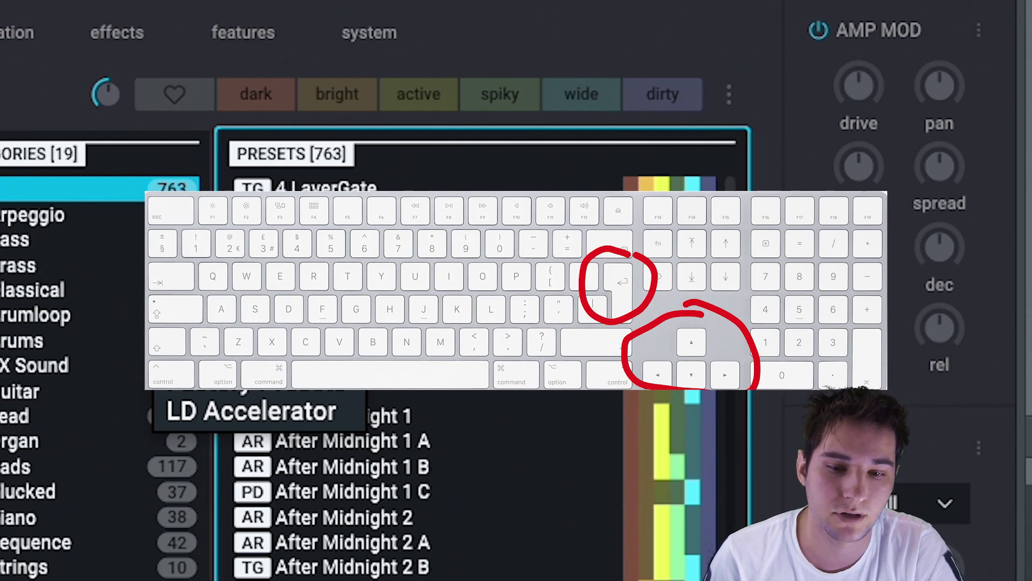
pyautogui.press('Down')
pyautogui.press('Down')
pyautogui.press('Down')
pyautogui.press('Down')
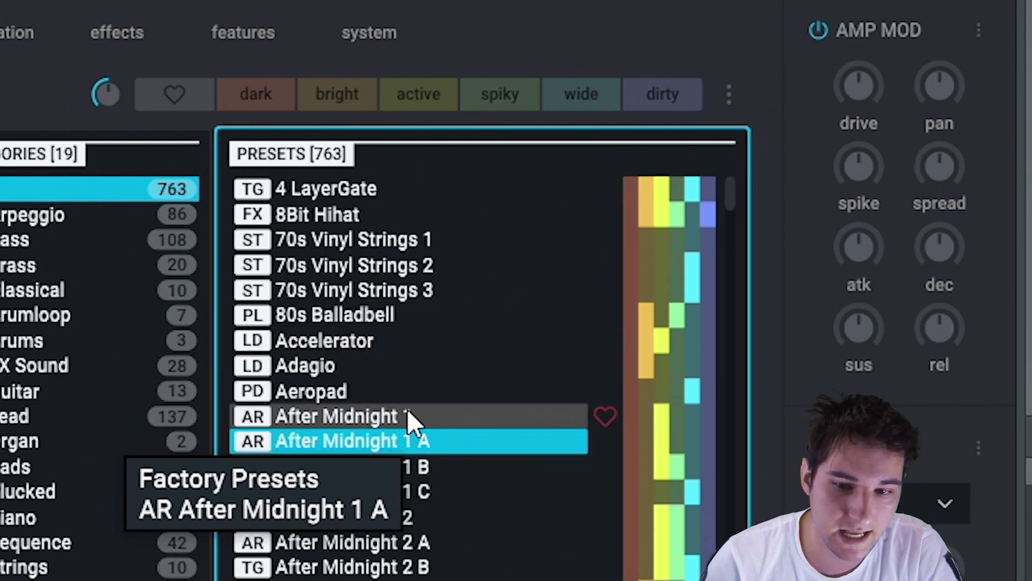
pyautogui.click(430, 388)
pyautogui.click(430, 444)
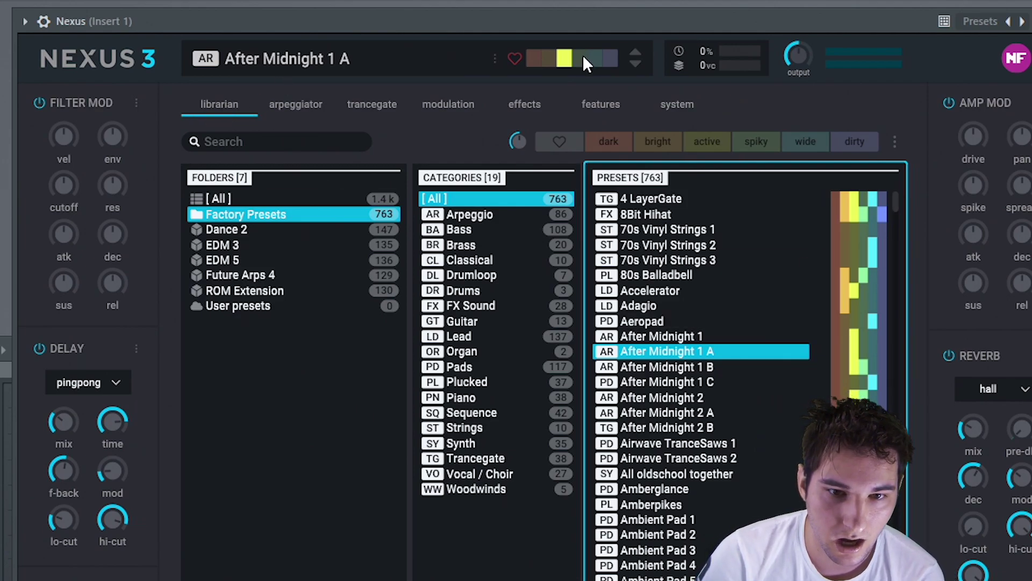
# Show the arpeggiator pattern editor in Nexus 3.
pyautogui.doubleClick(330, 54)
pyautogui.click(388, 55)
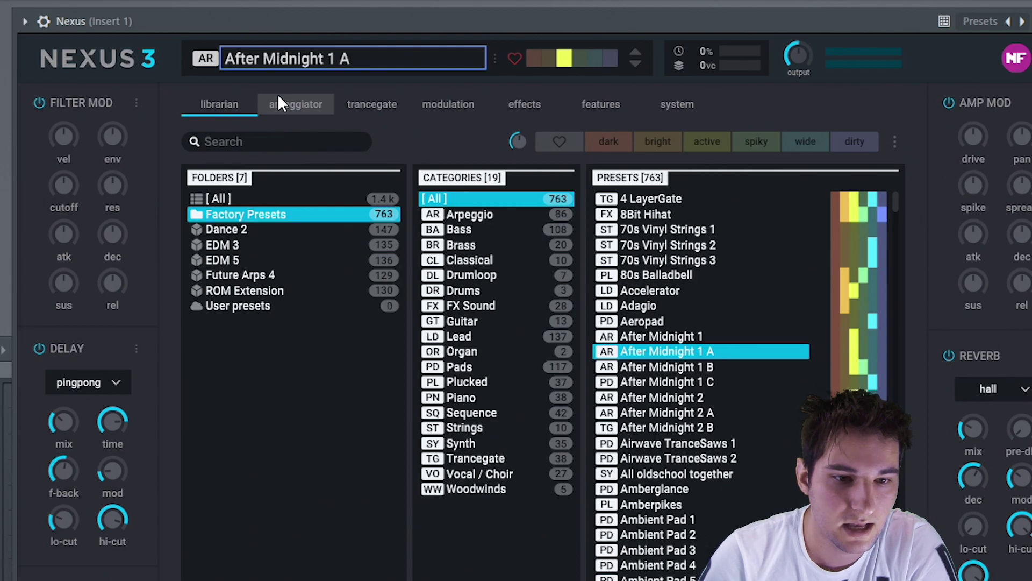
pyautogui.click(295, 105)
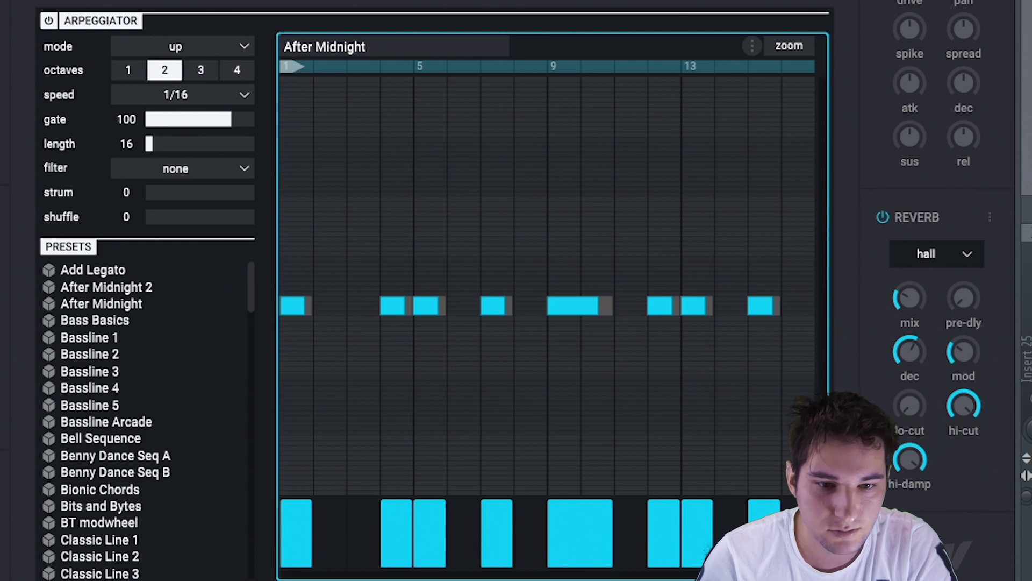
# Load the Lead preset Brass 1 from the Nexus preset browser.
pyautogui.click(376, 46)
pyautogui.click(370, 195)
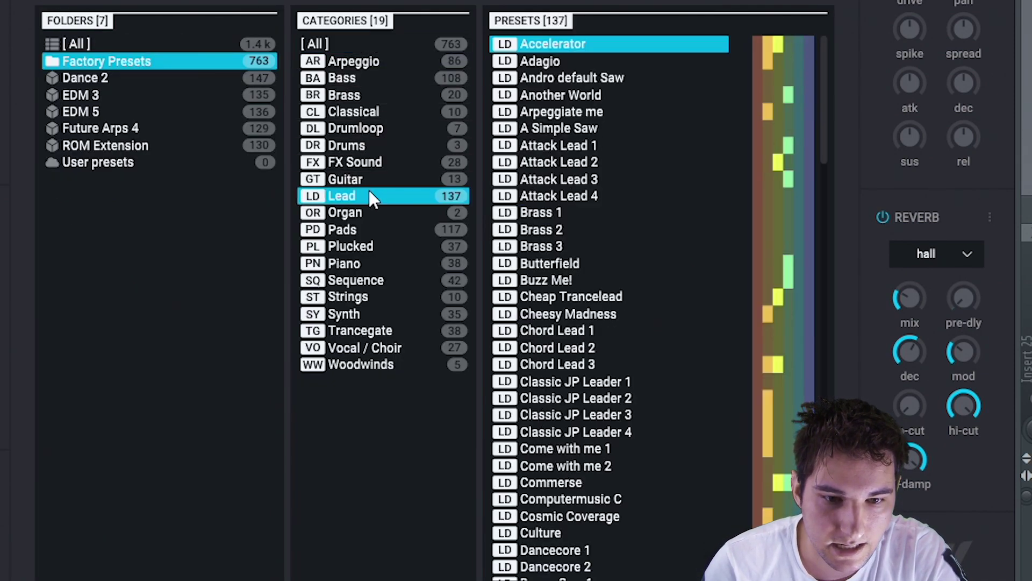
pyautogui.click(623, 213)
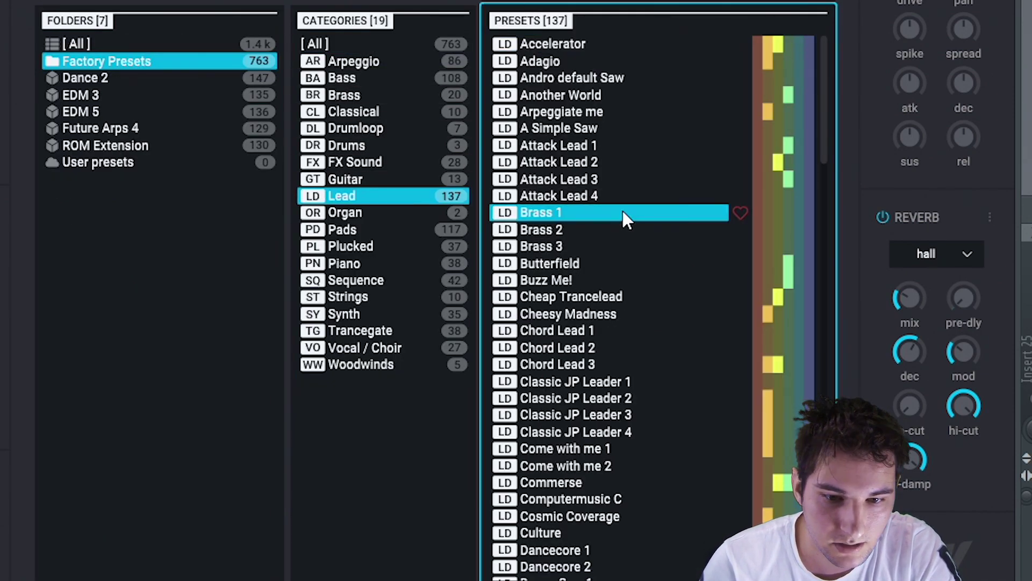
pyautogui.click(42, 1)
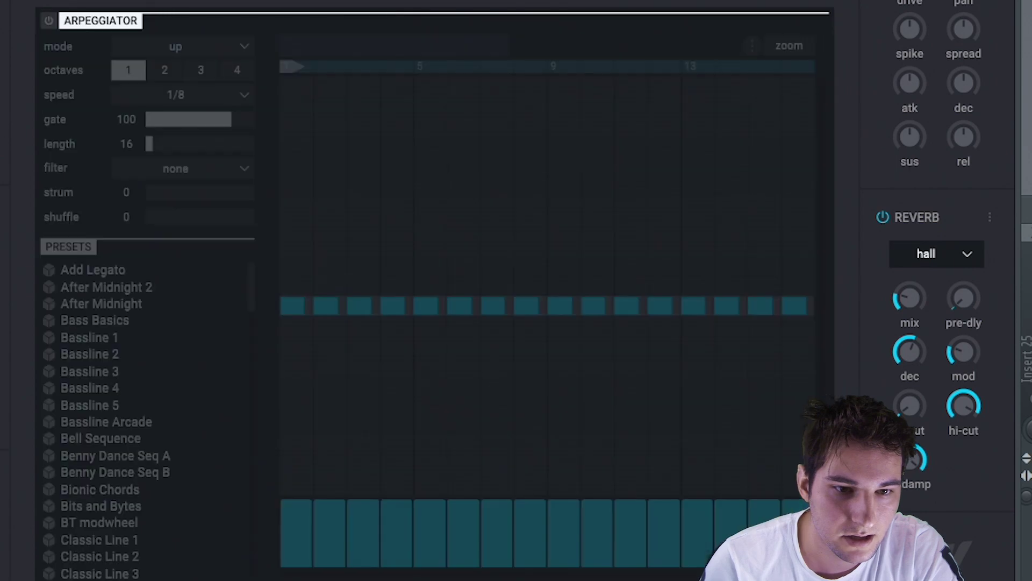
# Turn the arpeggiator on, set steps 1–3 to -1, 2 and -5, and play the pattern.
pyautogui.click(49, 21)
pyautogui.moveTo(298, 304); pyautogui.dragTo(293, 192)
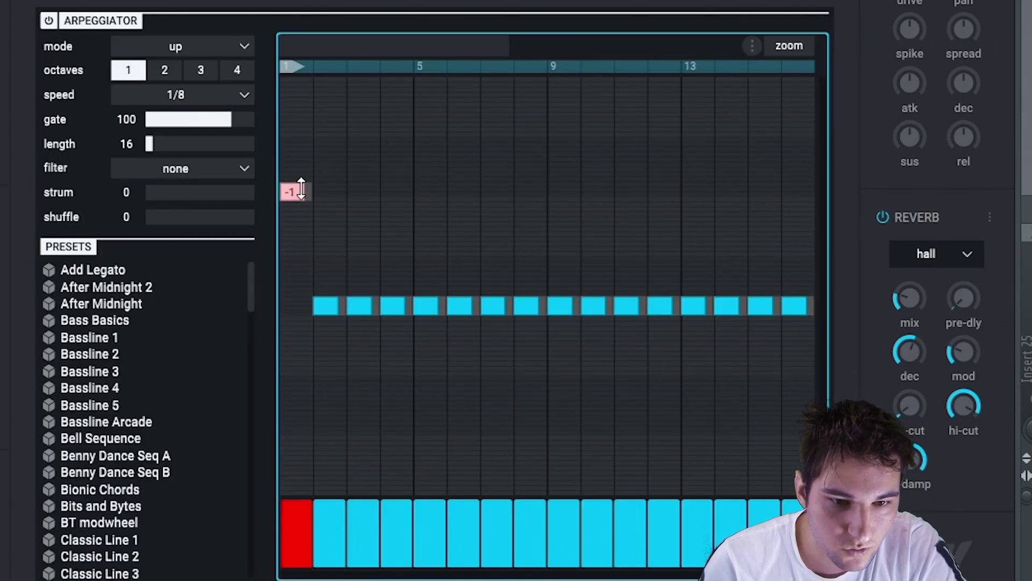
pyautogui.moveTo(324, 305); pyautogui.dragTo(325, 415)
pyautogui.moveTo(358, 305); pyautogui.dragTo(356, 211)
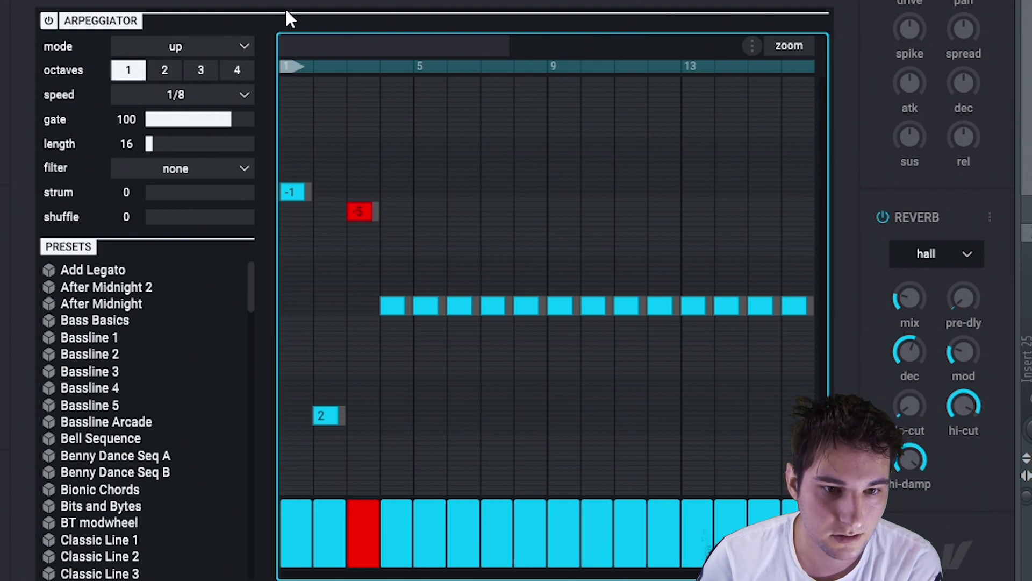
pyautogui.press('space')
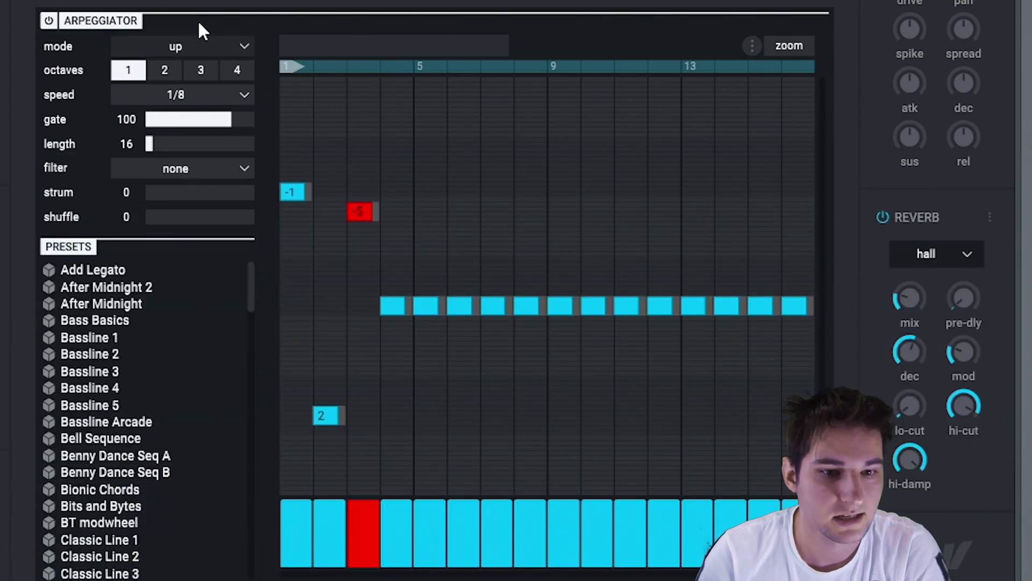
# Switch the arpeggiator off, raise the mixer, and return to the Nexus window.
pyautogui.click(48, 20)
pyautogui.moveTo(992, 575); pyautogui.dragTo(1006, 229)
pyautogui.click(352, 90)
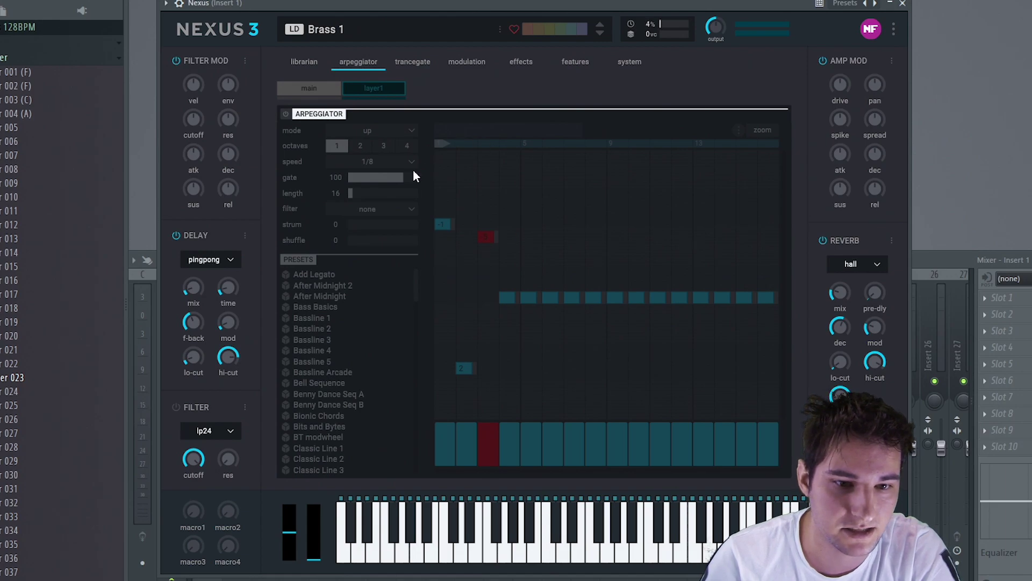
# Switch the arpeggiator back on and enable the Nexus trance gate.
pyautogui.click(284, 114)
pyautogui.click(412, 61)
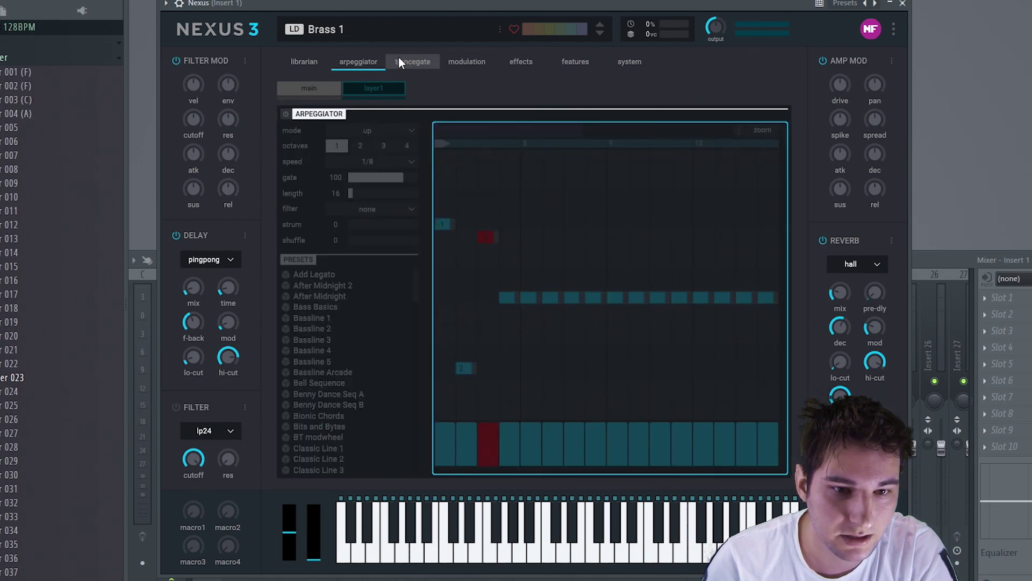
pyautogui.click(286, 114)
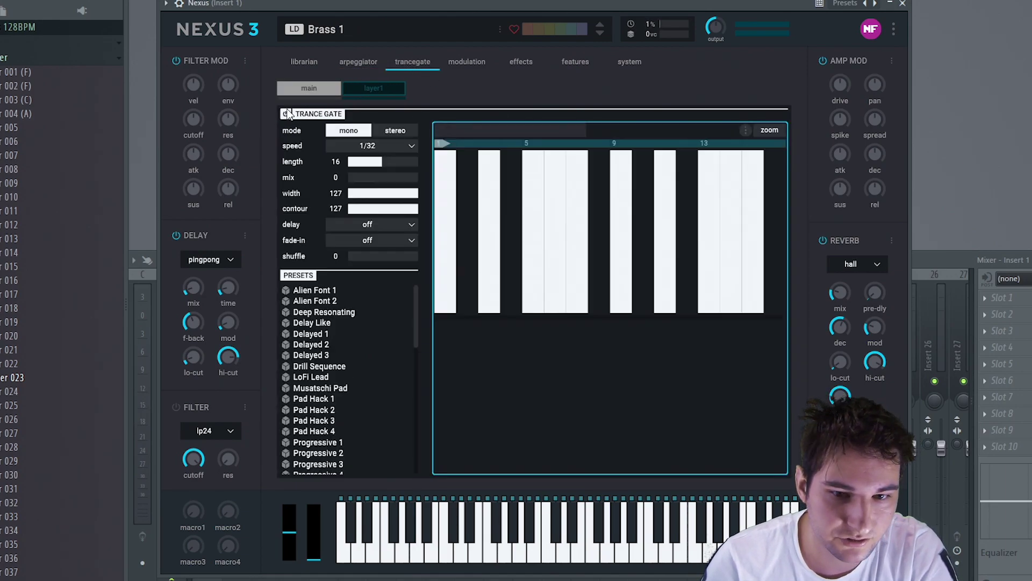
# Browse the trancegate presets, then show the modulation page with vibrato, LFO and mod-matrix settings.
pyautogui.click(961, 260)
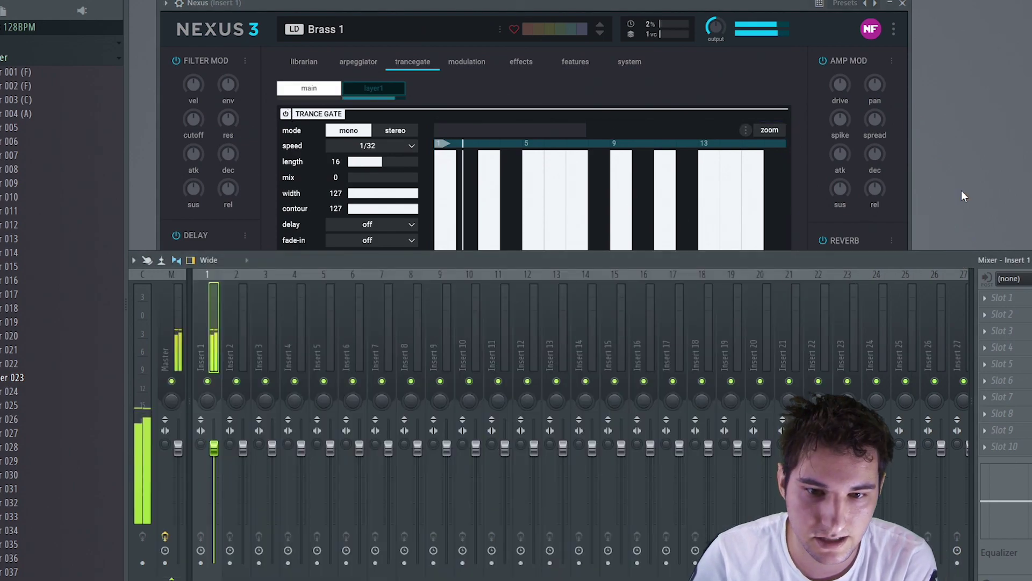
pyautogui.click(412, 101)
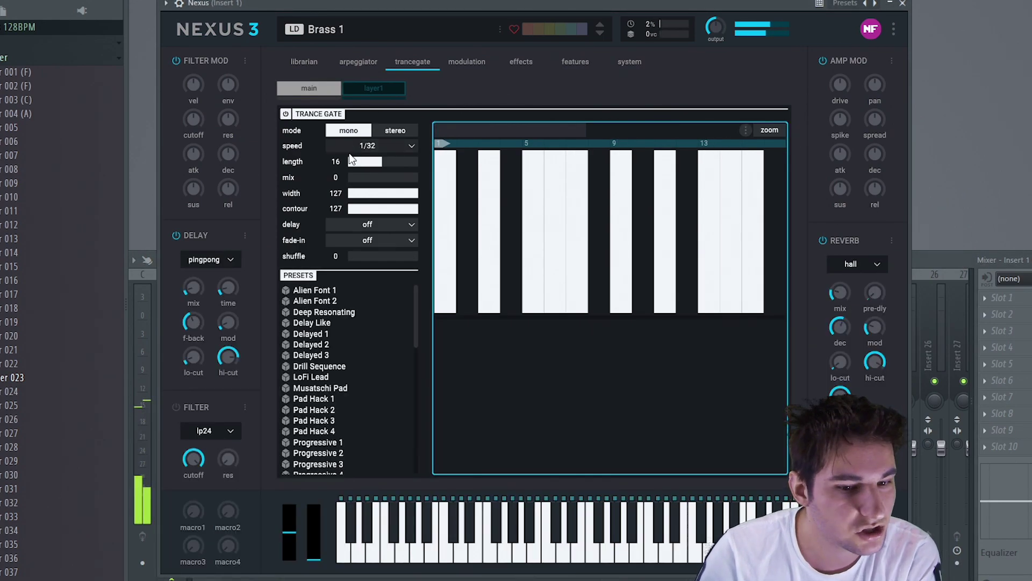
pyautogui.scroll(-3, 384, 357)
pyautogui.scroll(3, 379, 350)
pyautogui.scroll(-8, 347, 321)
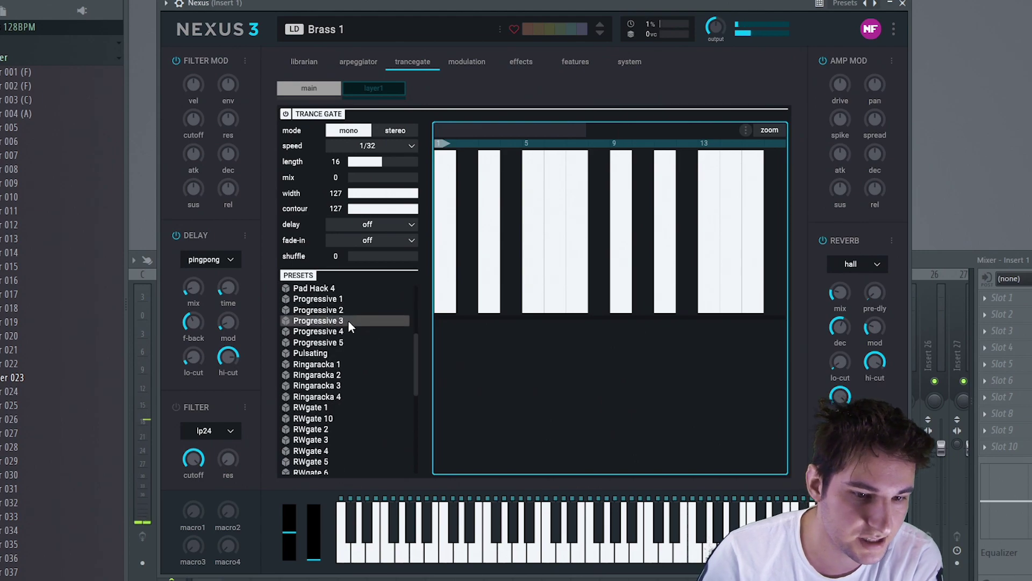
pyautogui.click(467, 61)
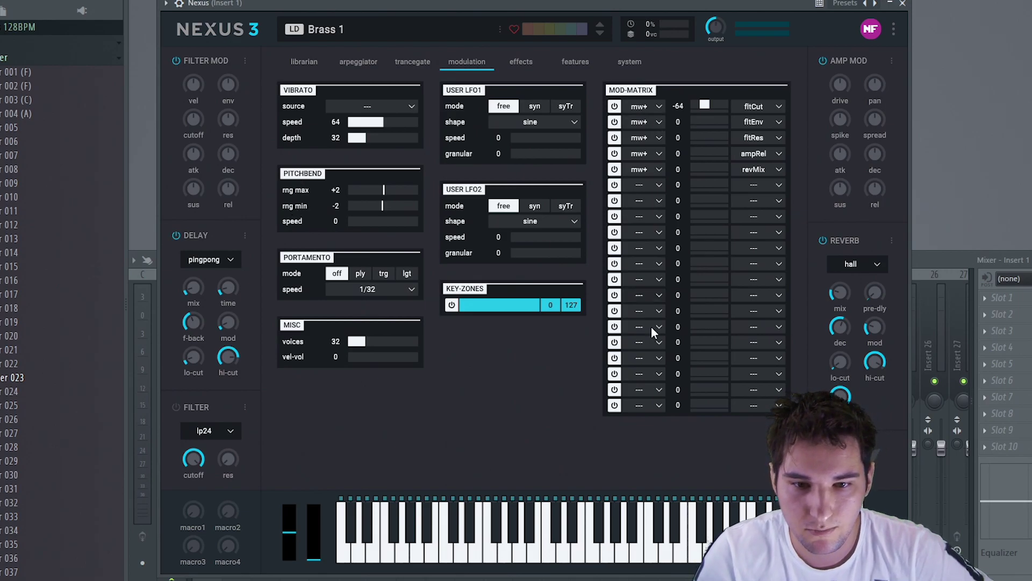
# On the effects page, turn off reverb and limiter and turn on the filter.
pyautogui.click(517, 62)
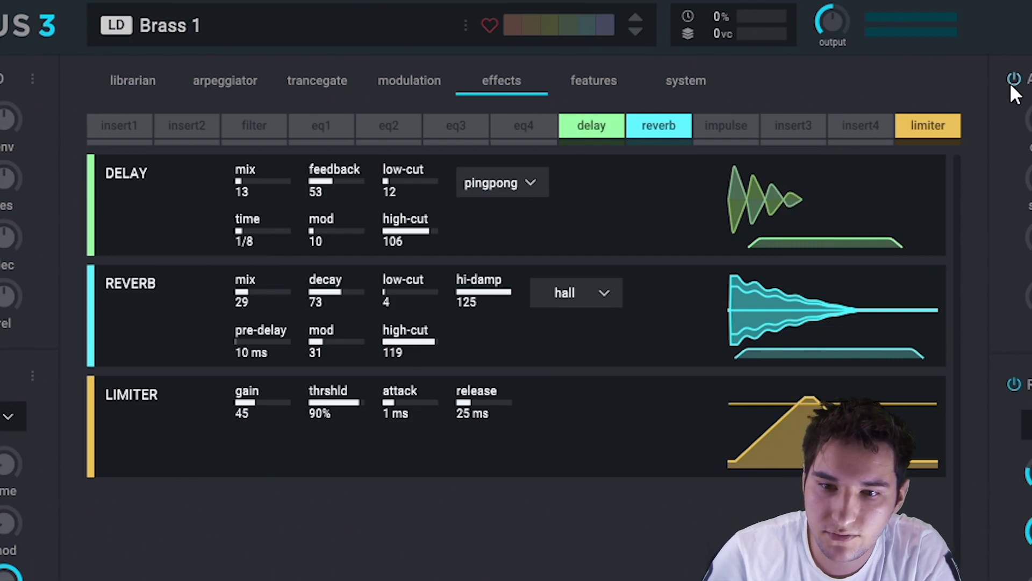
pyautogui.click(1016, 388)
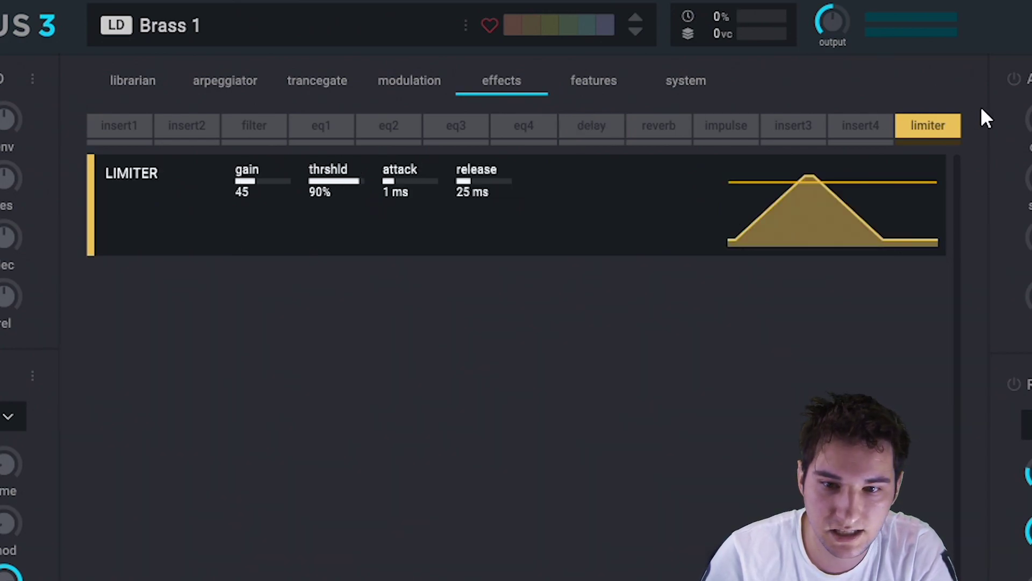
pyautogui.click(929, 131)
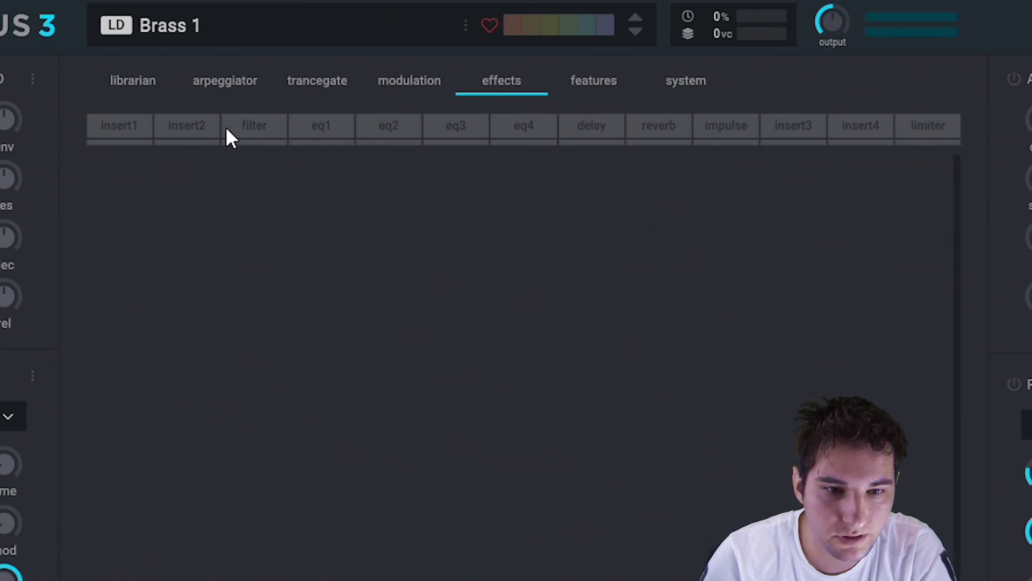
pyautogui.click(261, 134)
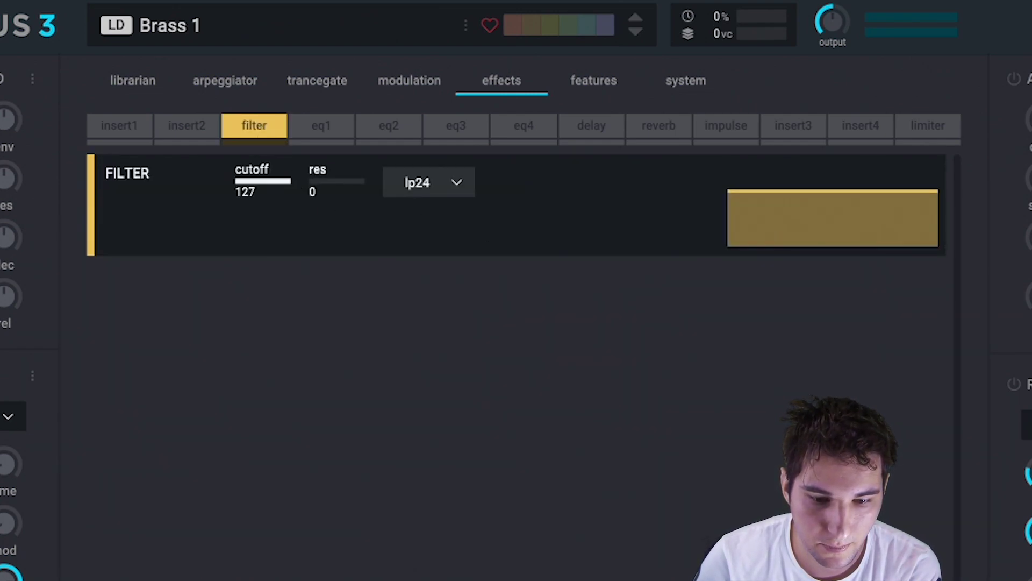
# Sweep the filter cutoff down to 17 and back up to 127.
pyautogui.moveTo(272, 184); pyautogui.dragTo(322, 495)
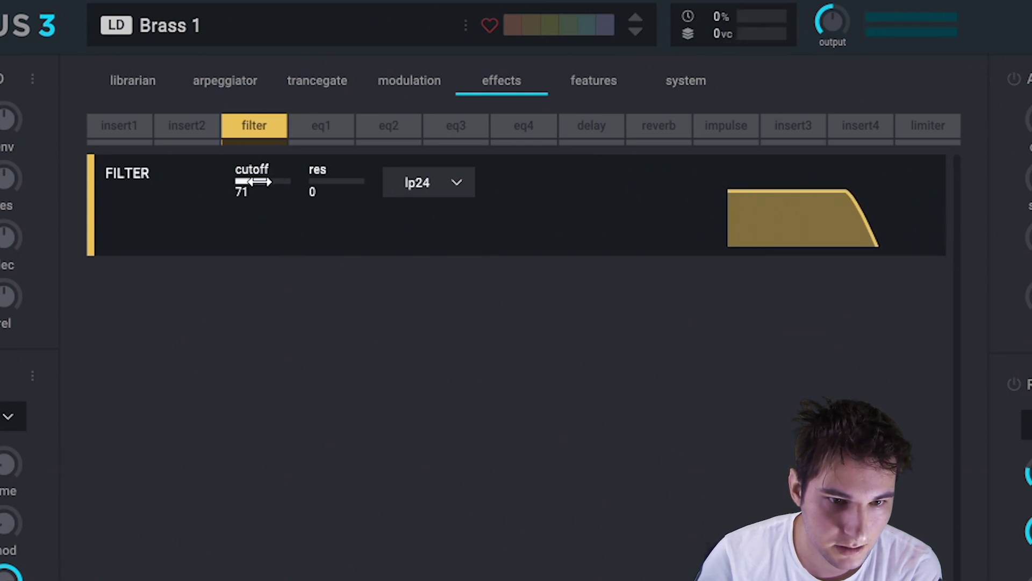
pyautogui.moveTo(253, 183); pyautogui.dragTo(162, 222)
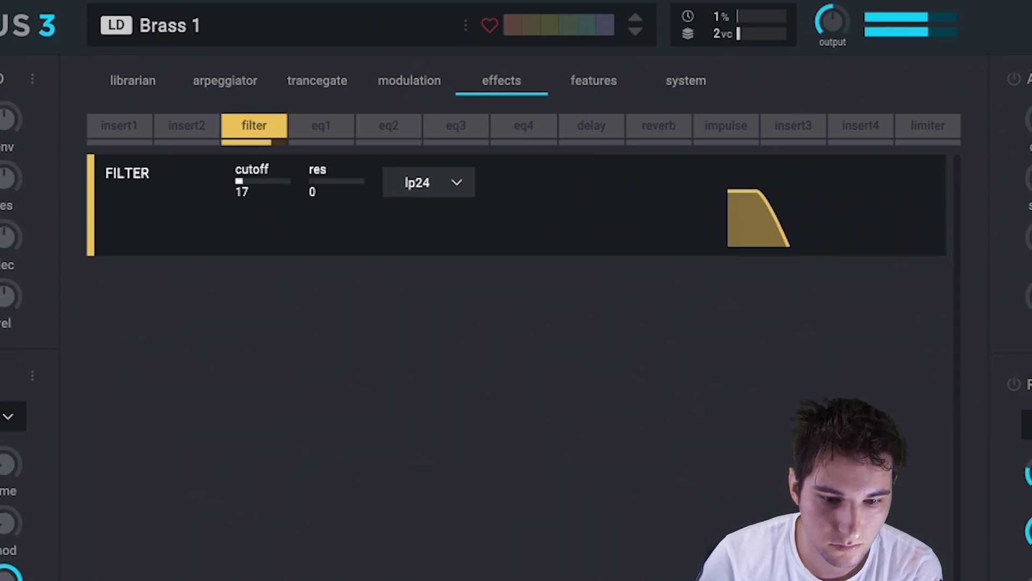
pyautogui.moveTo(247, 185); pyautogui.dragTo(468, 216)
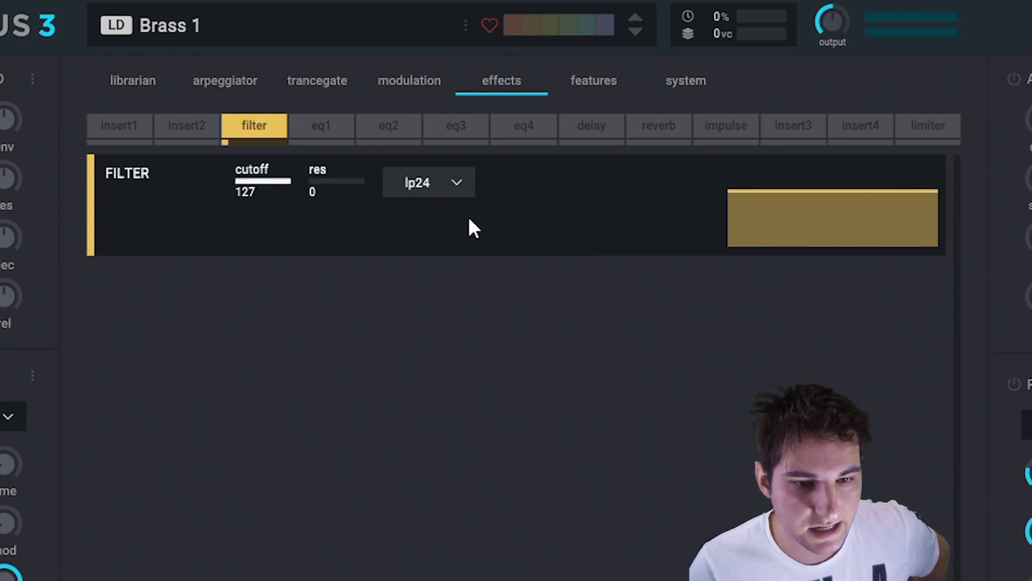
pyautogui.moveTo(269, 129); pyautogui.dragTo(330, 142)
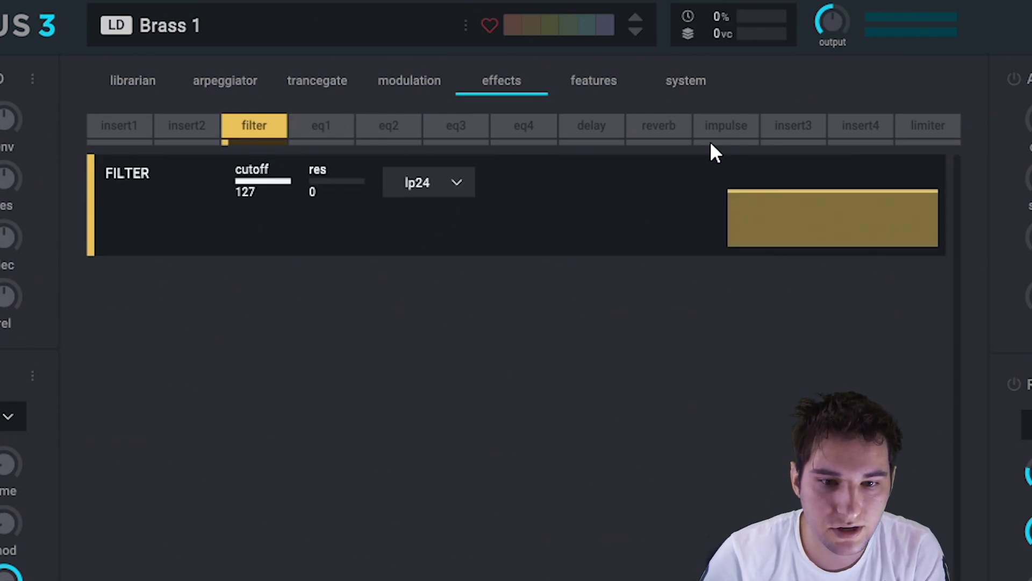
# Re-enable the delay and reverb effects, keeping the delay mode on pingpong.
pyautogui.click(604, 129)
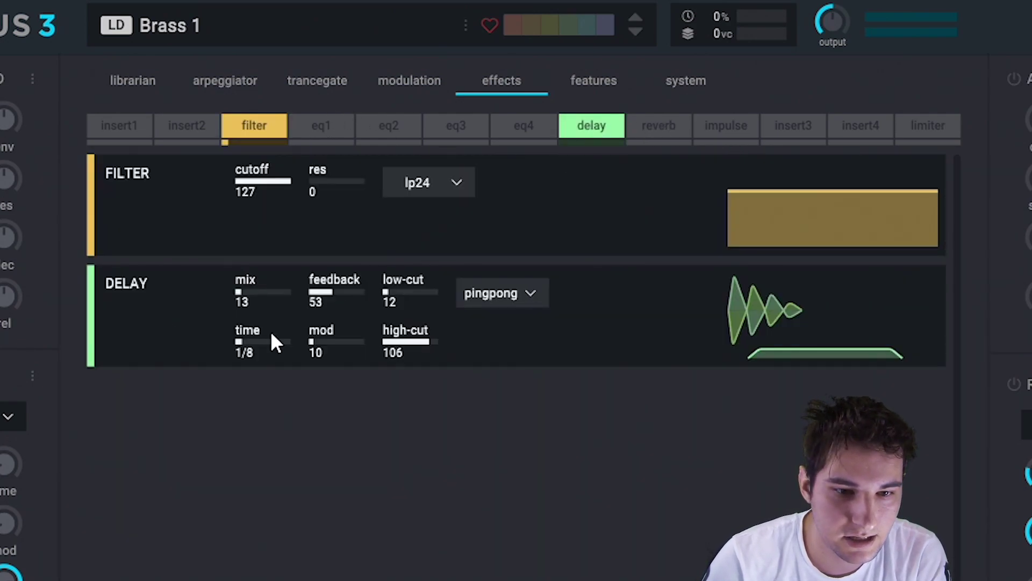
pyautogui.click(657, 117)
pyautogui.click(540, 294)
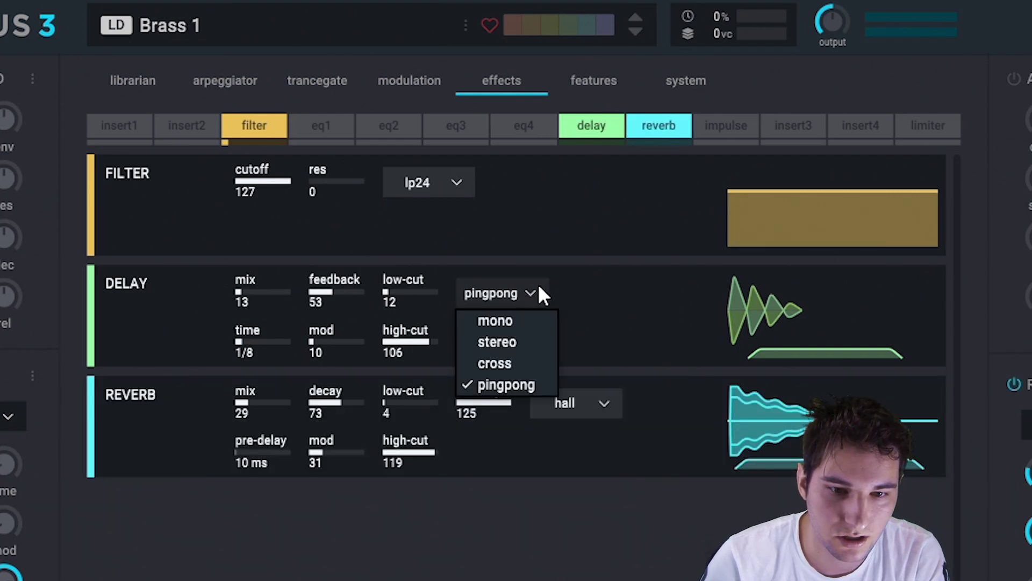
pyautogui.click(540, 294)
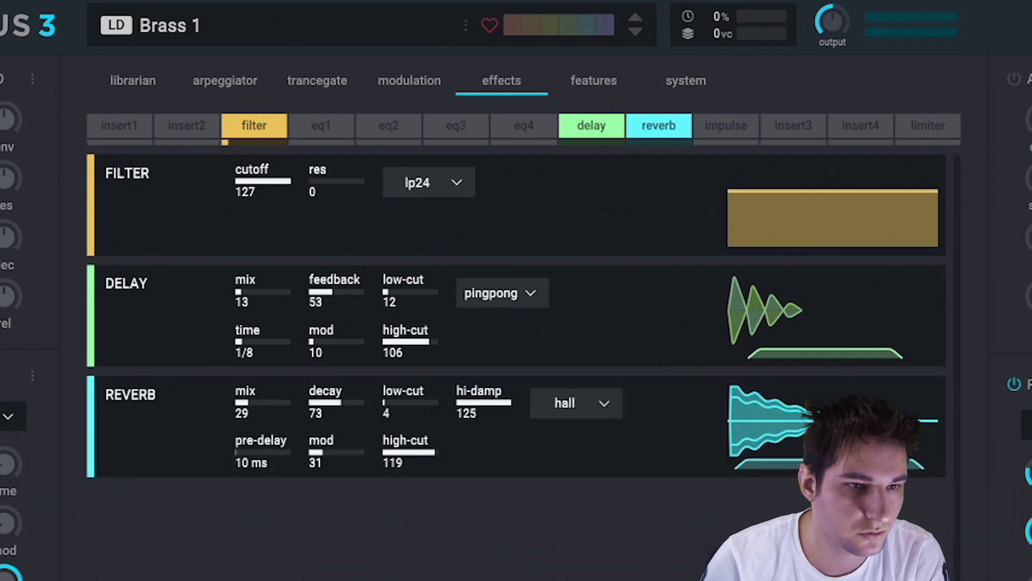
# Create an automation clip for the last-tweaked filter parameter, then toggle impulse on and off.
pyautogui.click(253, 21)
pyautogui.moveTo(404, 309)
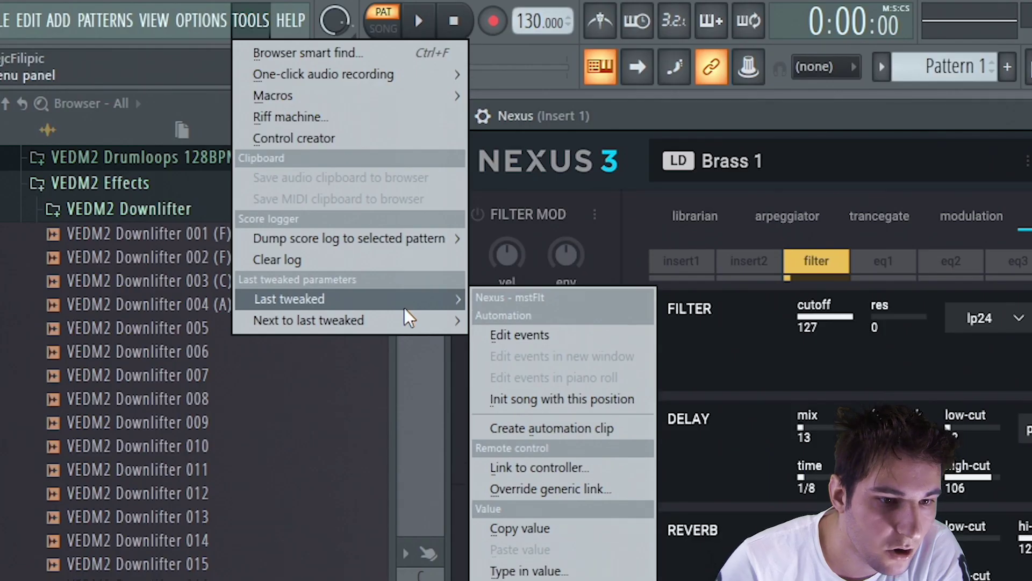
pyautogui.click(573, 429)
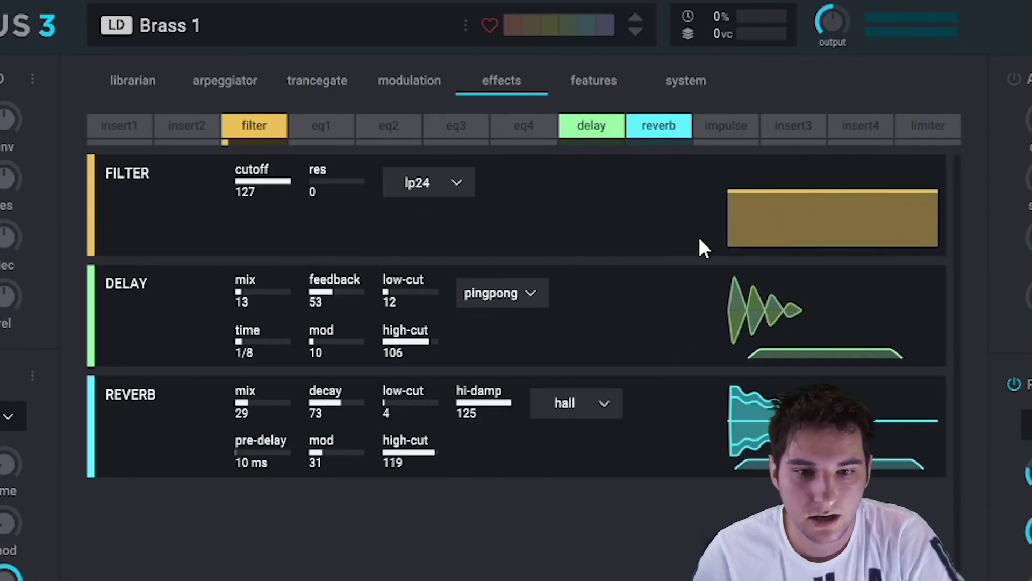
pyautogui.click(727, 129)
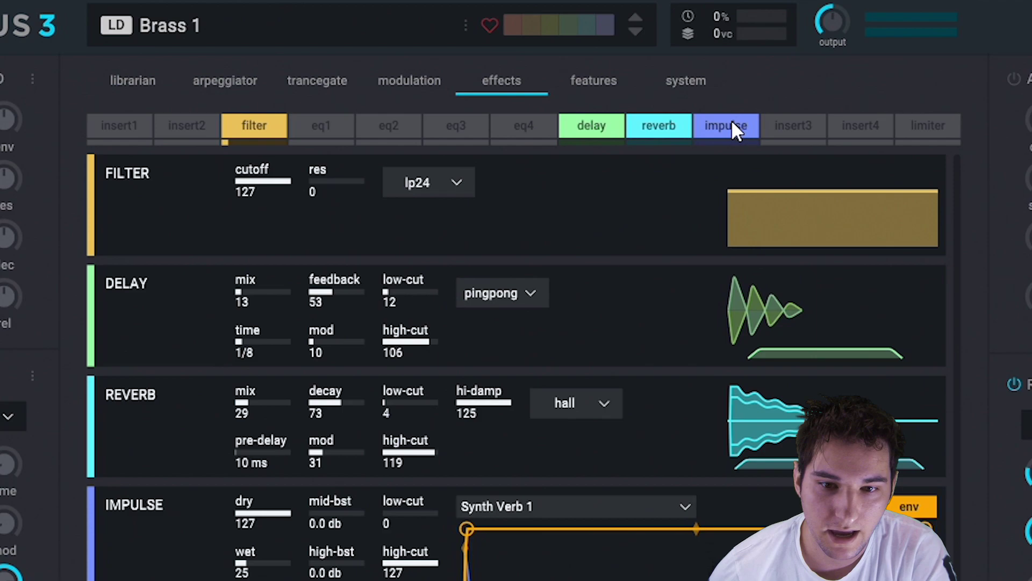
pyautogui.click(732, 125)
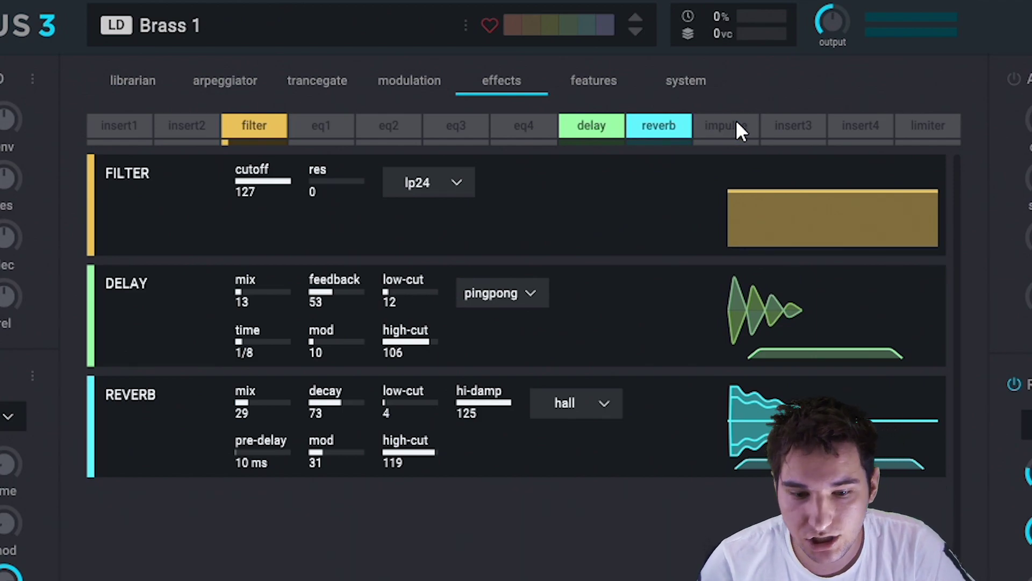
# Switch off the delay, reverb, impulse and chorus insert effects.
pyautogui.click(774, 128)
pyautogui.click(715, 126)
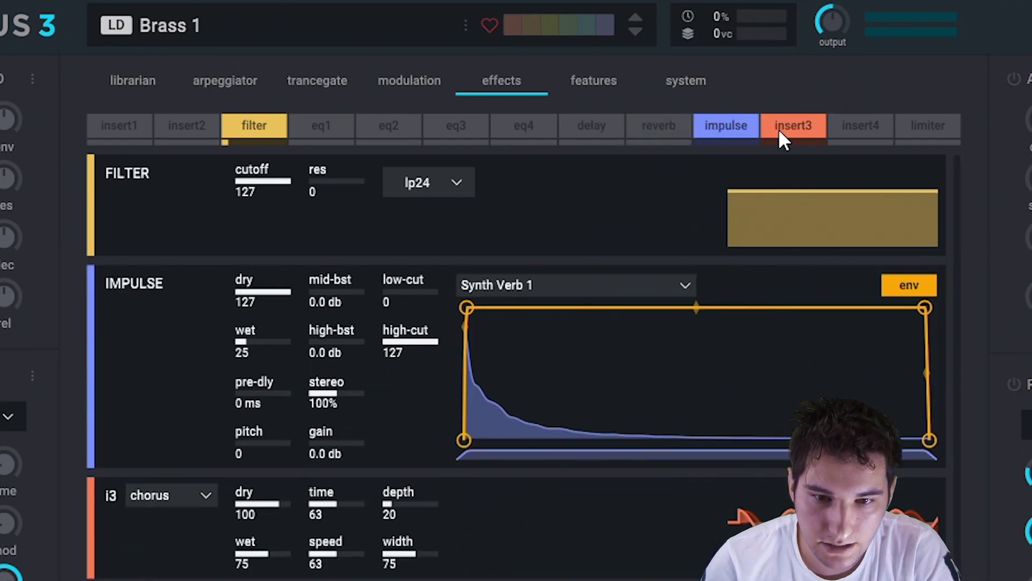
pyautogui.moveTo(779, 128); pyautogui.dragTo(279, 104)
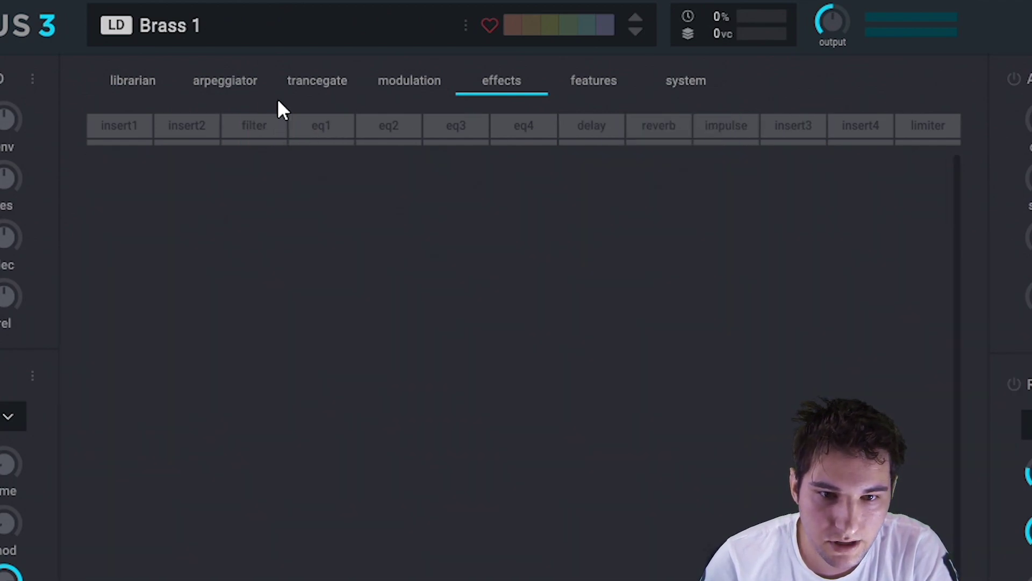
# Check the features page with layer1 and the system settings, then return to the librarian.
pyautogui.click(572, 82)
pyautogui.click(234, 176)
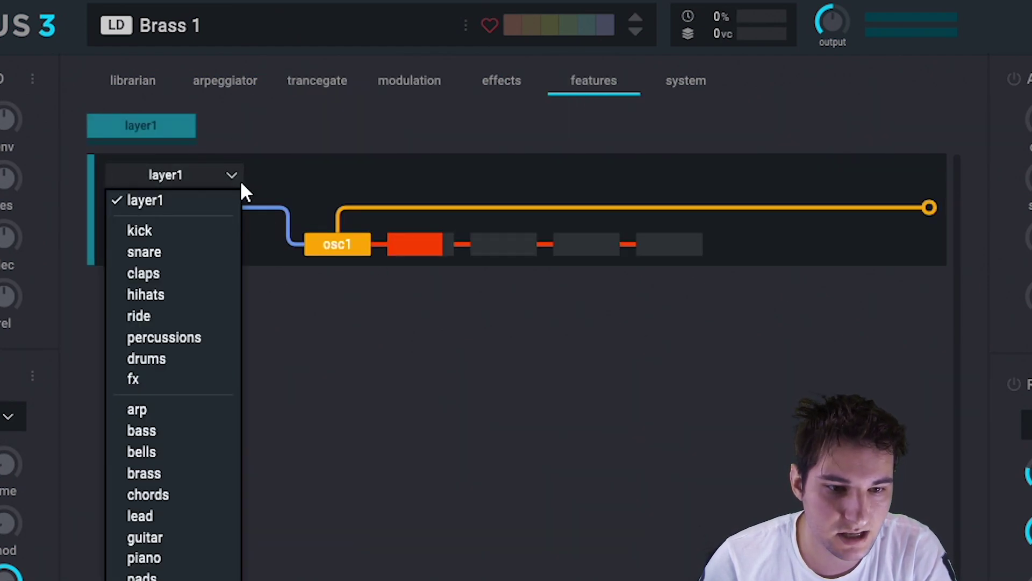
pyautogui.click(233, 176)
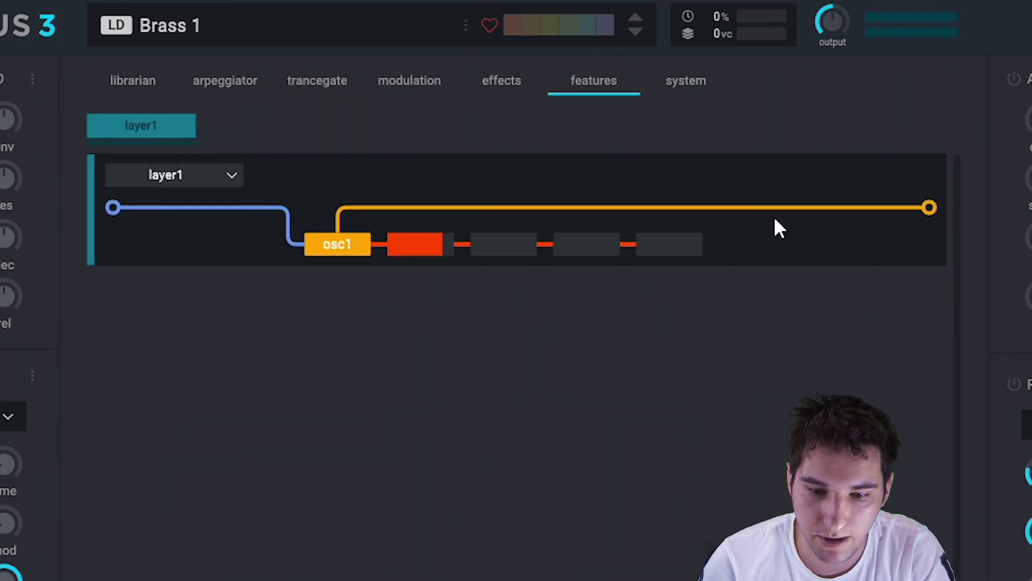
pyautogui.click(669, 85)
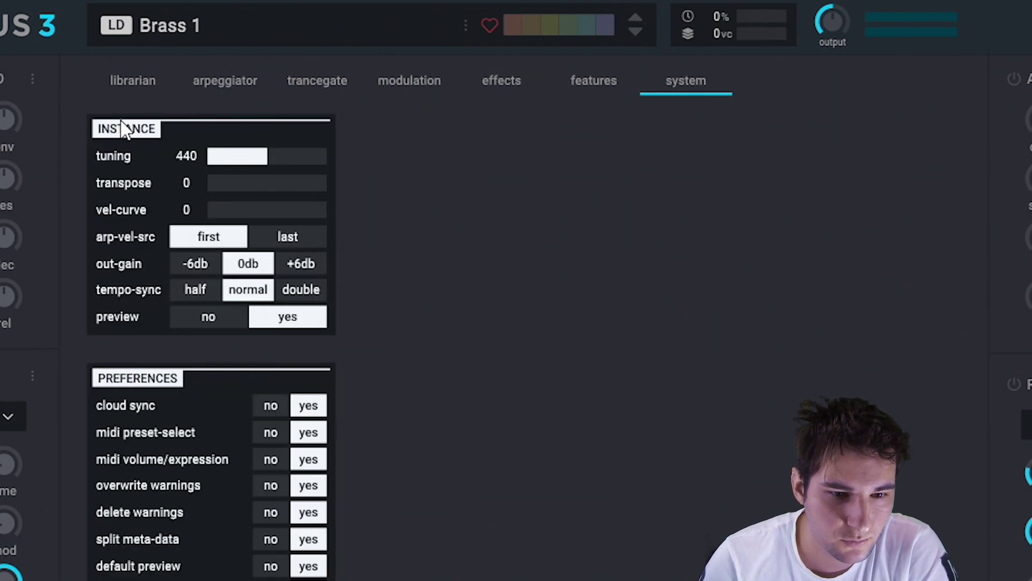
pyautogui.click(158, 82)
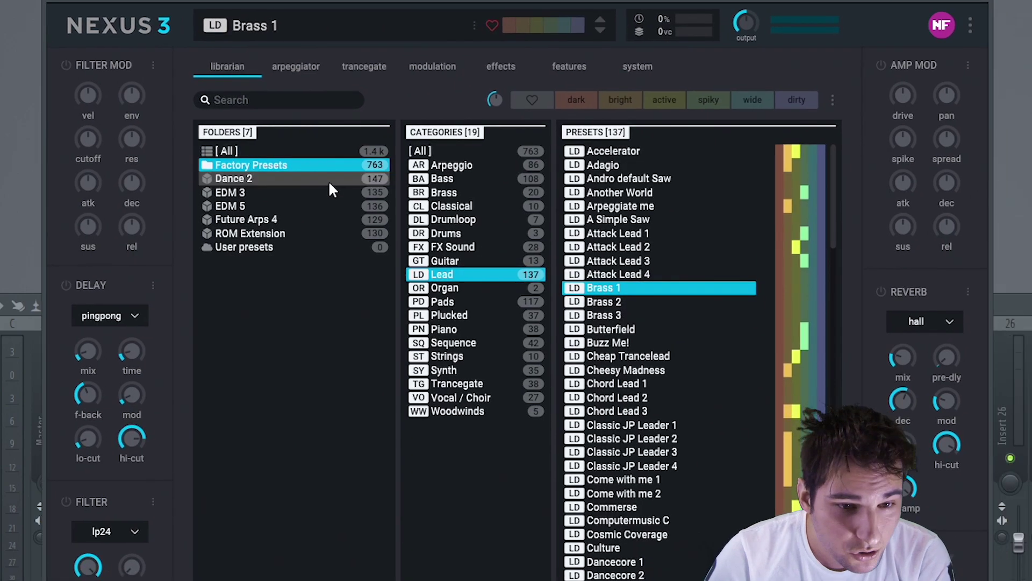
# Browse Bass and Brass presets in the factory, EDM 3 and EDM 5 folders.
pyautogui.click(280, 159)
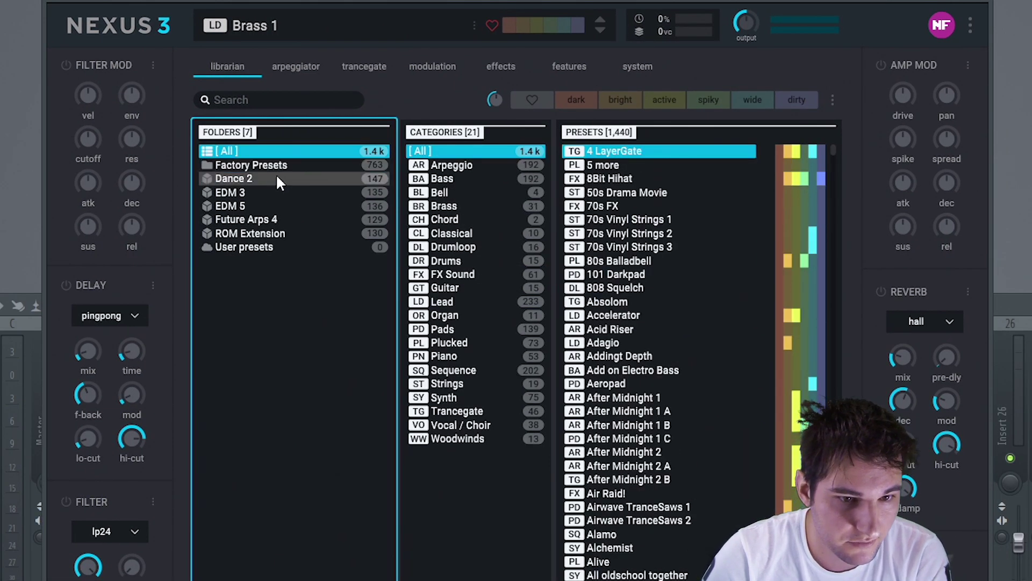
pyautogui.click(466, 179)
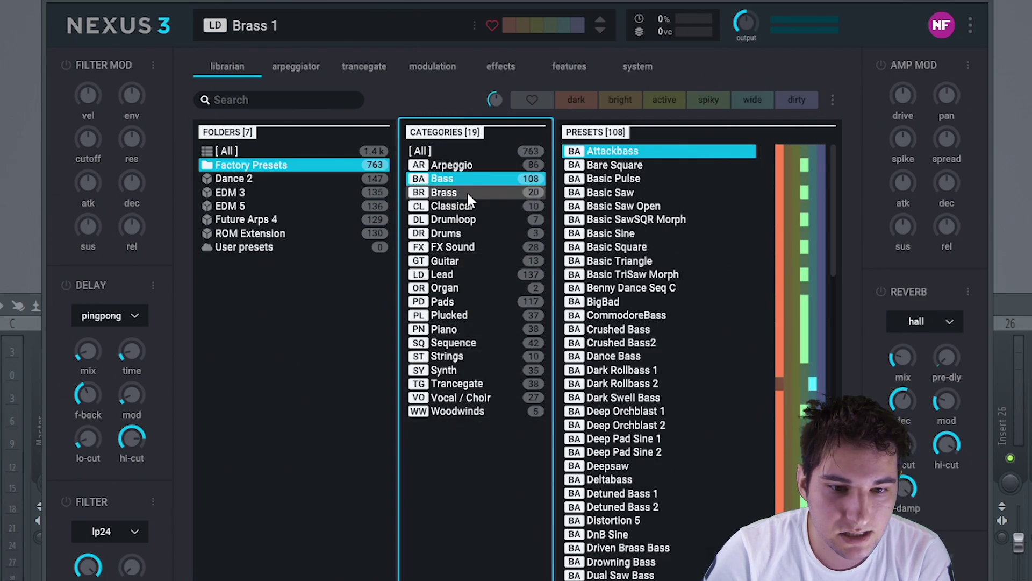
pyautogui.click(466, 192)
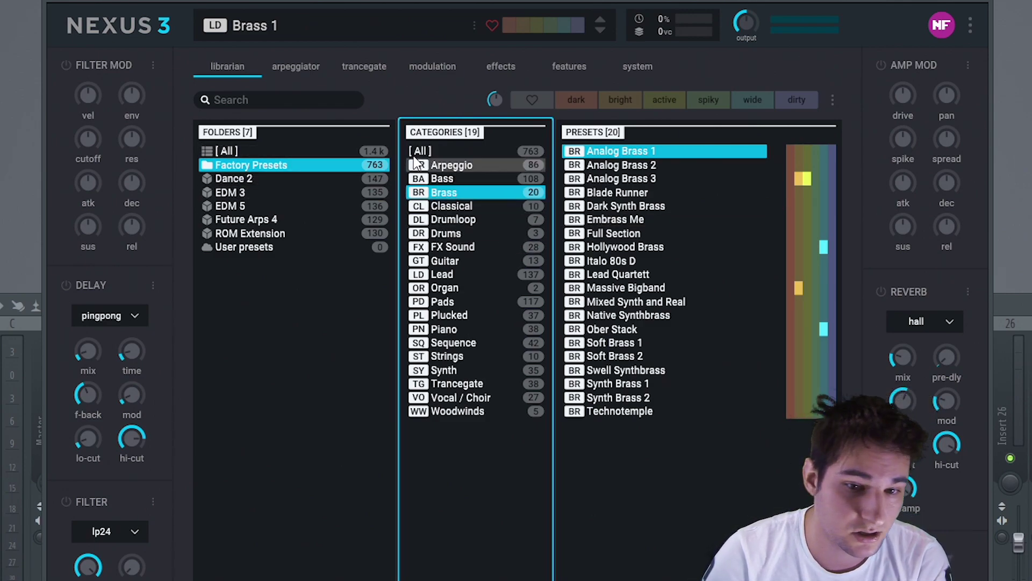
pyautogui.click(266, 150)
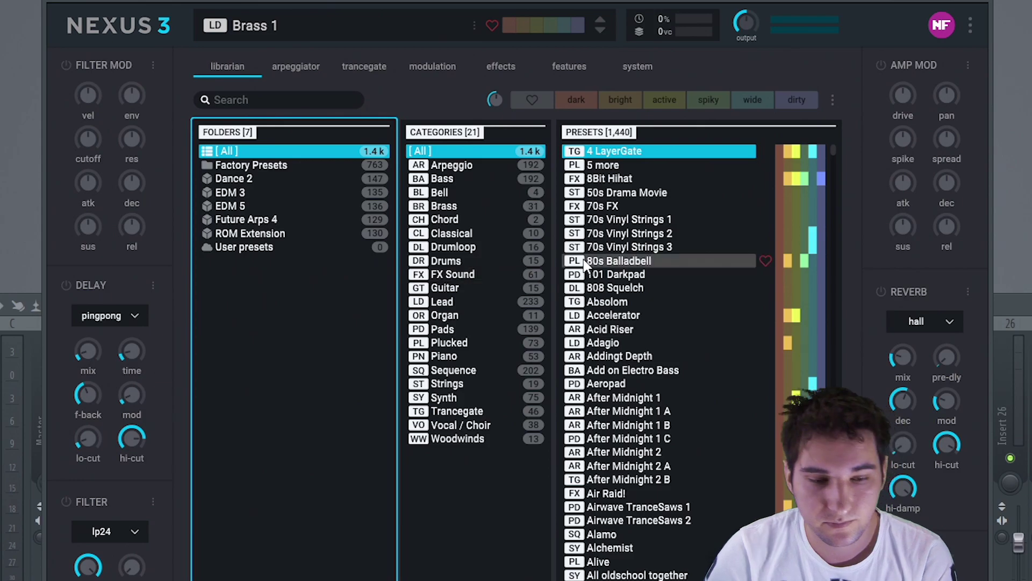
pyautogui.click(261, 194)
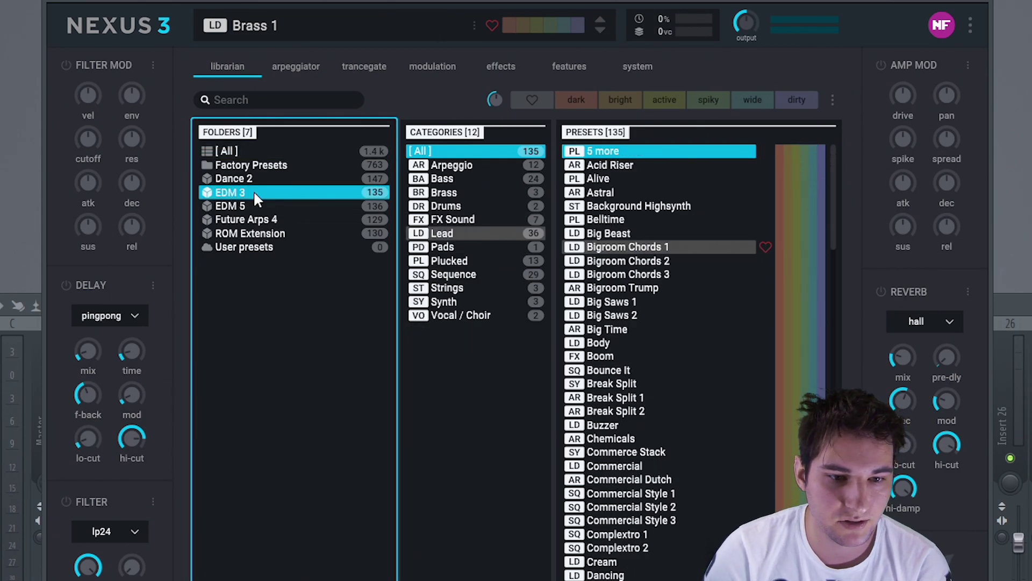
pyautogui.click(451, 179)
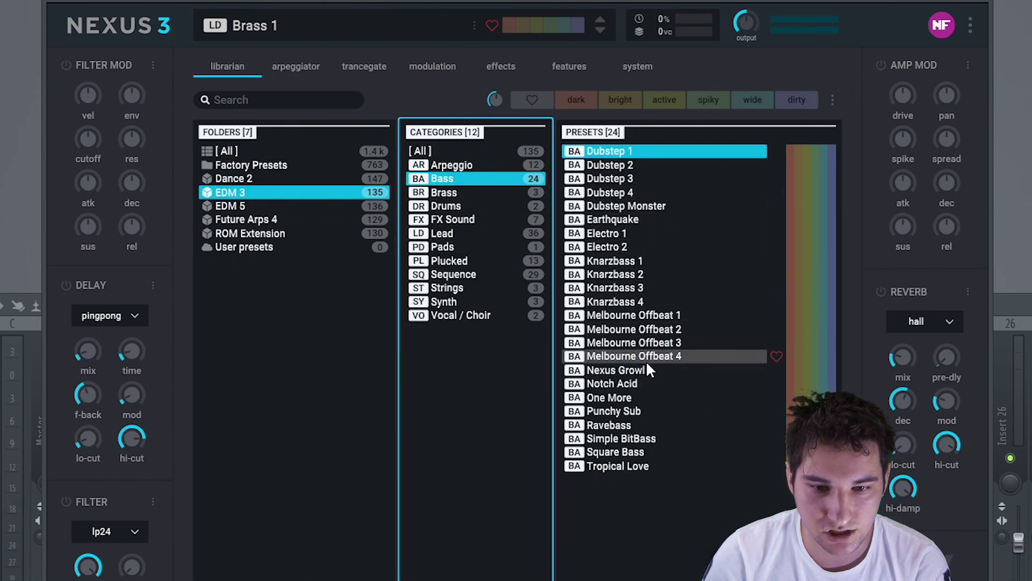
pyautogui.click(272, 206)
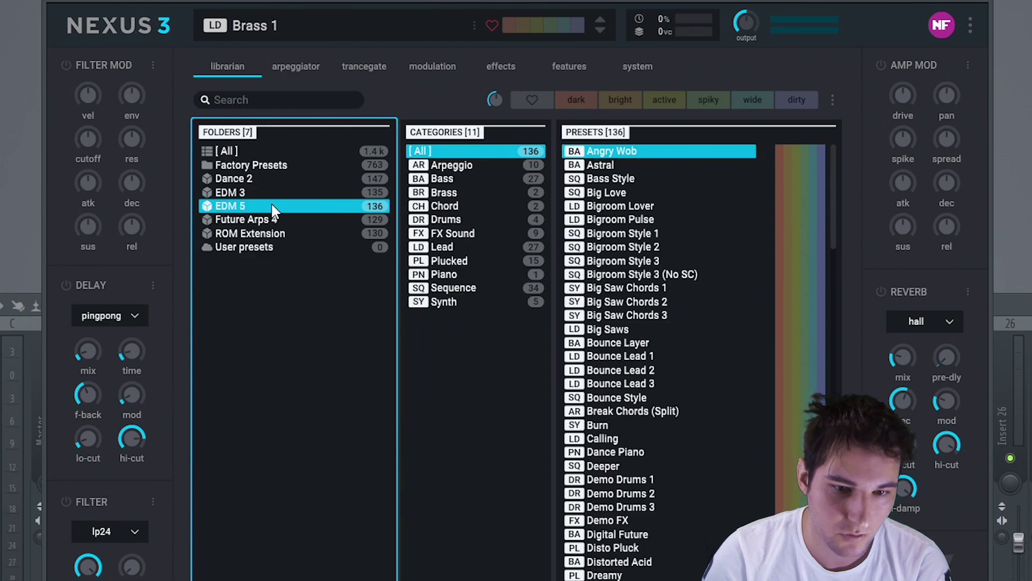
pyautogui.click(430, 180)
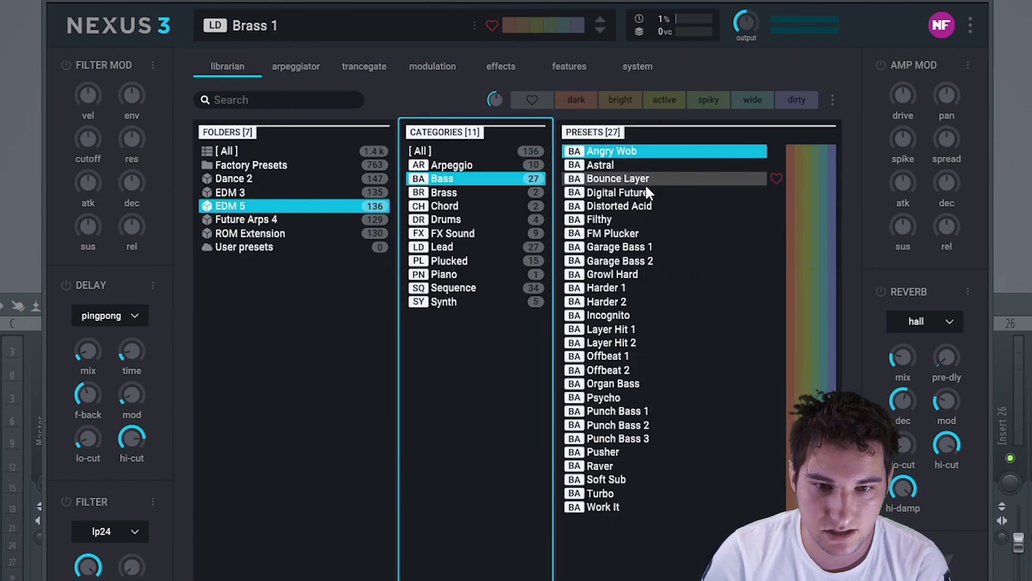
# Browse Bass presets across all folders, leaving the filter type on lp24.
pyautogui.click(238, 152)
pyautogui.click(455, 180)
pyautogui.scroll(-6, 676, 321)
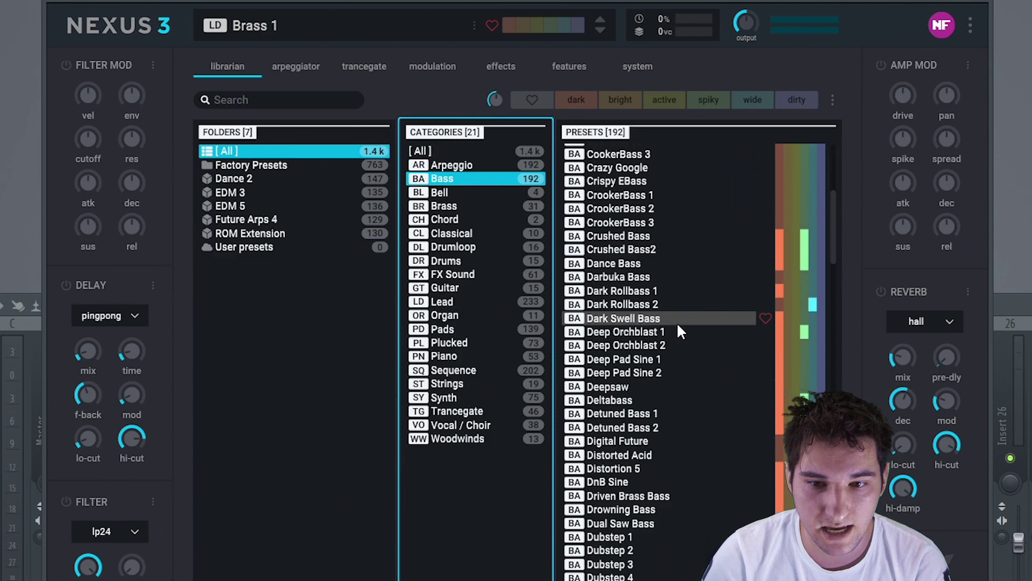
pyautogui.scroll(-20, 676, 321)
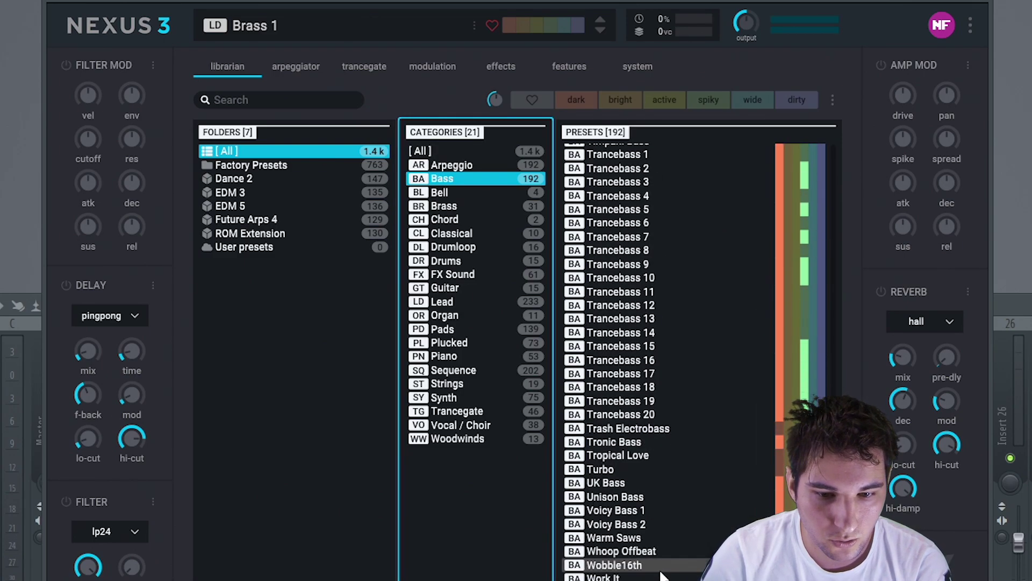
pyautogui.scroll(20, 662, 575)
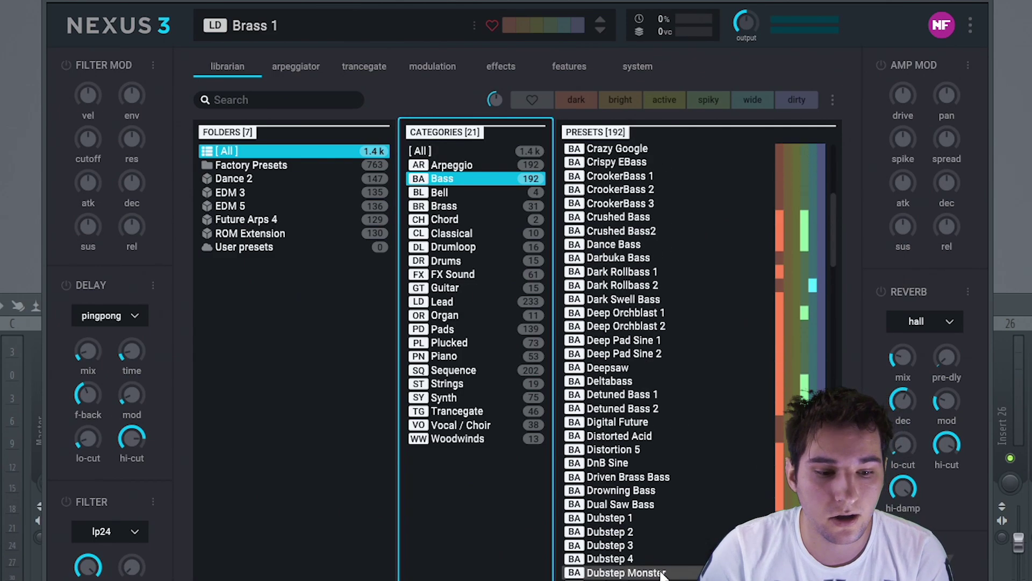
pyautogui.scroll(8, 662, 575)
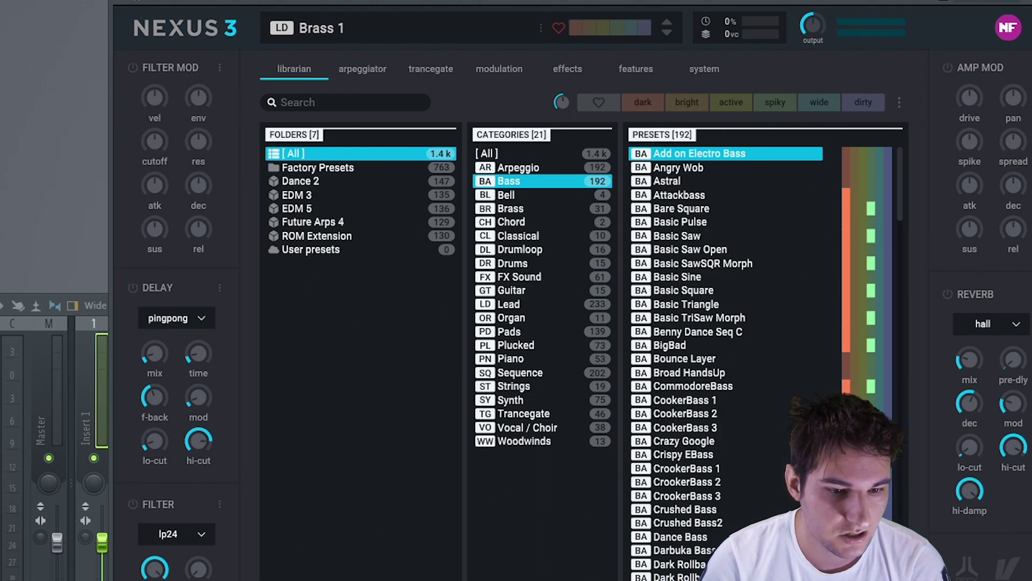
pyautogui.click(181, 537)
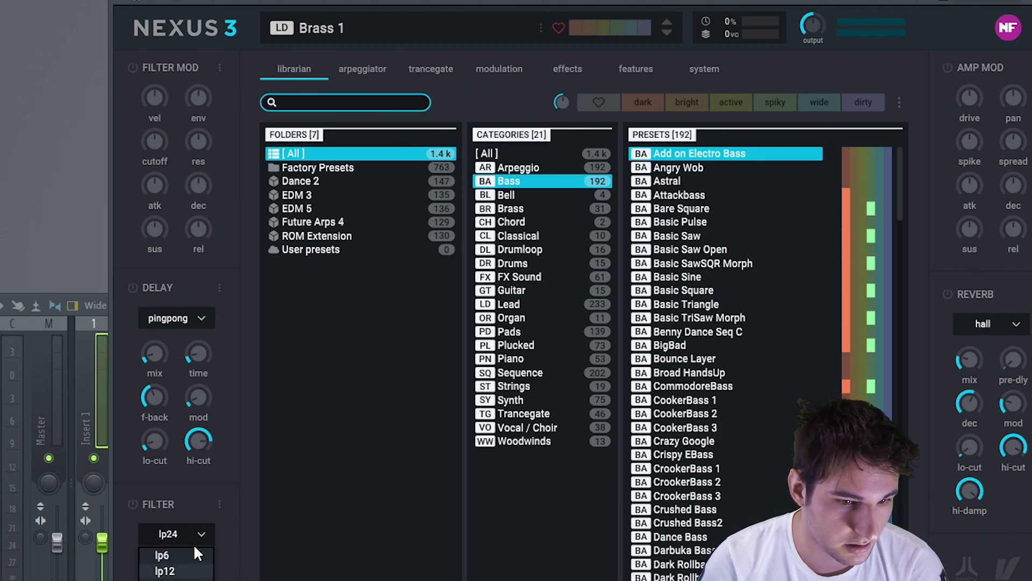
pyautogui.click(186, 504)
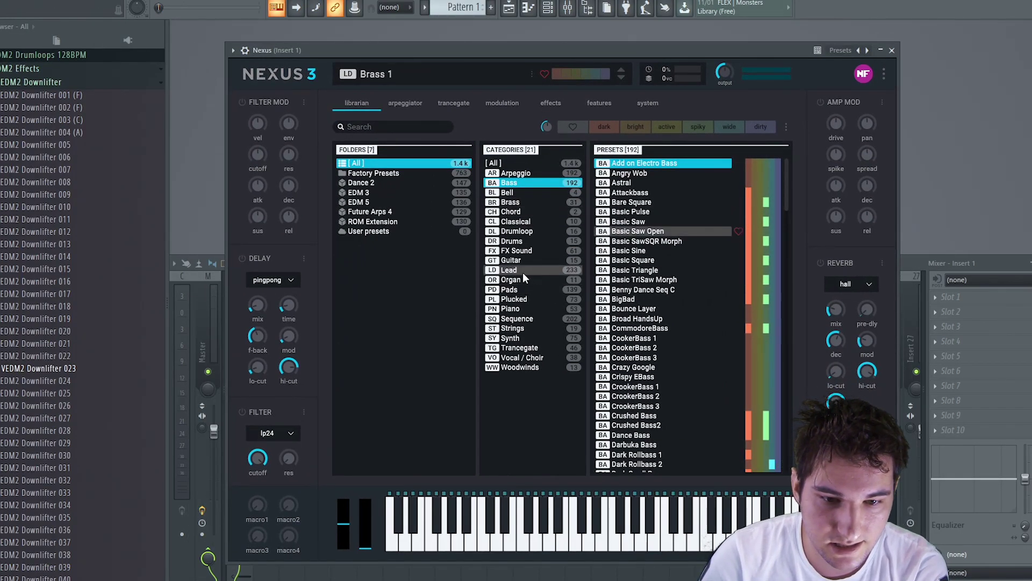
# Audition Lead presets such as Another World and Big Beast, then load Bigroom Chords 3.
pyautogui.click(523, 271)
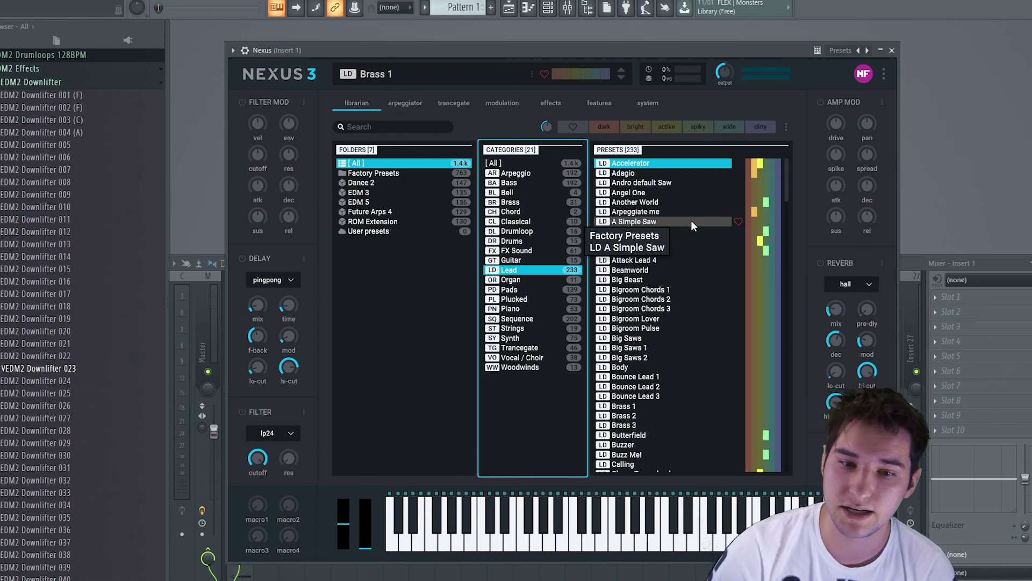
pyautogui.click(680, 202)
pyautogui.click(662, 279)
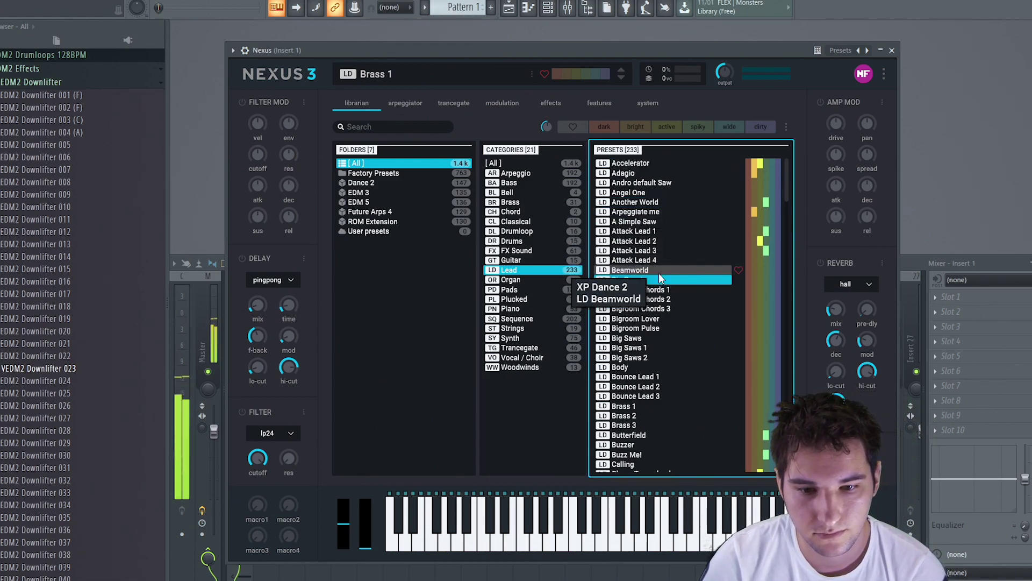
pyautogui.click(663, 347)
pyautogui.click(657, 298)
pyautogui.click(661, 309)
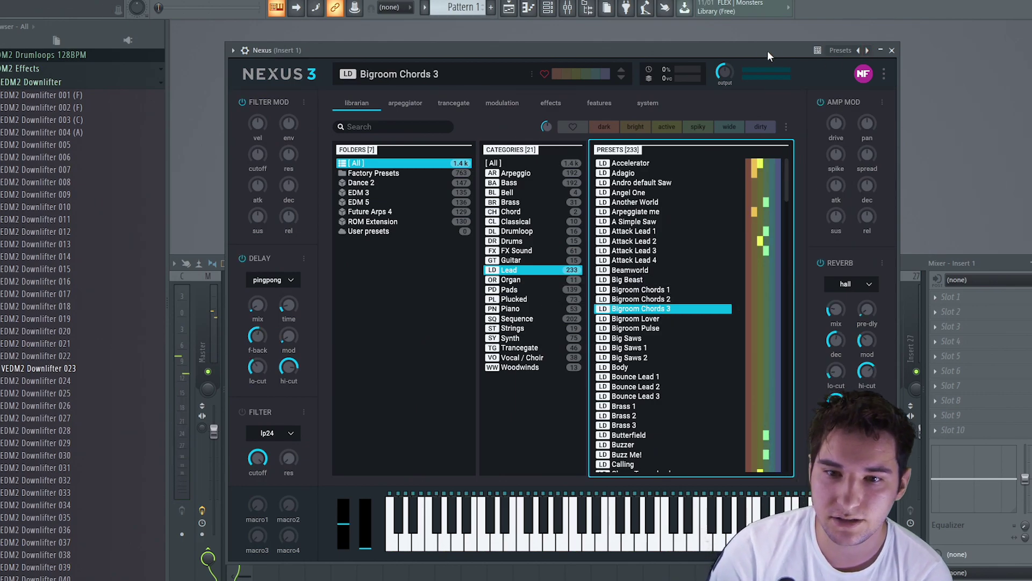
pyautogui.moveTo(767, 51); pyautogui.dragTo(767, 302)
# Open the Nexus channel's piano roll and place the first two C5 notes.
pyautogui.rightClick(425, 80)
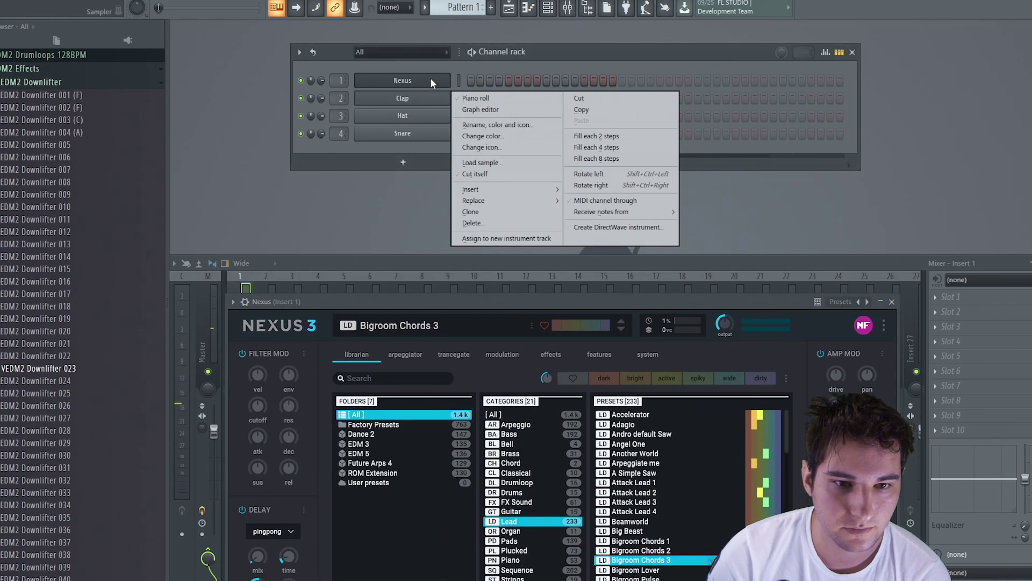
pyautogui.click(479, 84)
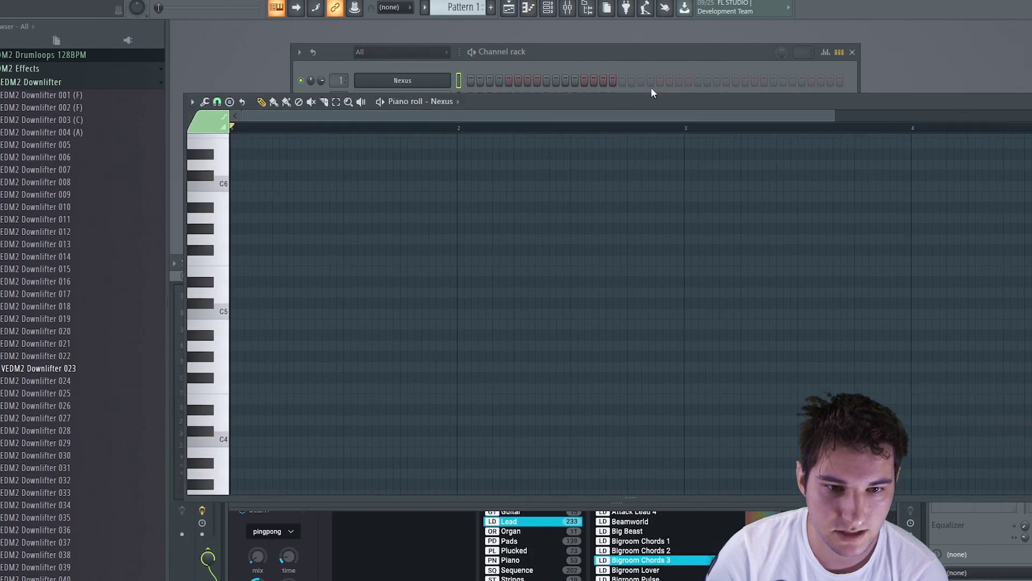
pyautogui.click(288, 297)
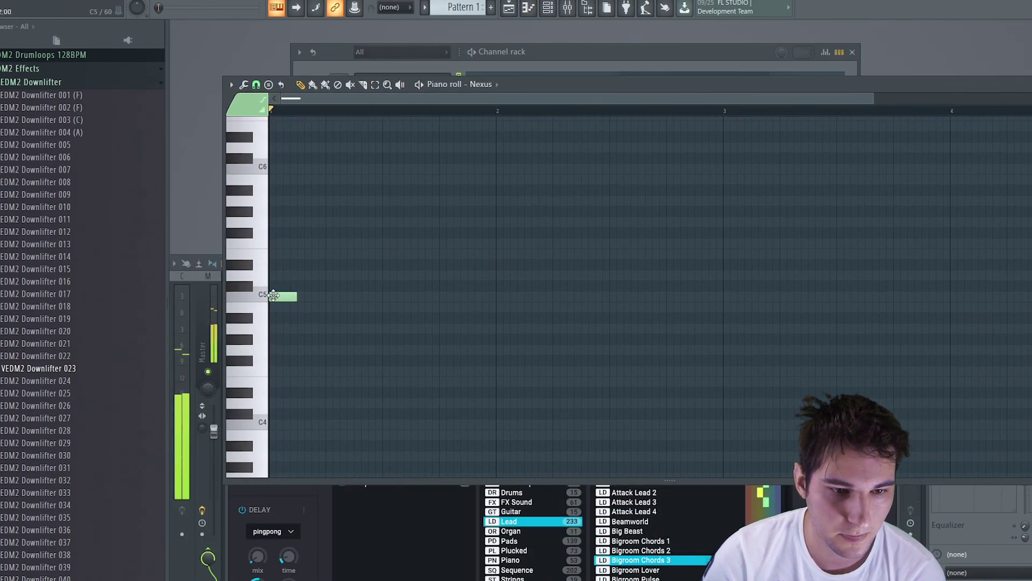
pyautogui.moveTo(874, 97); pyautogui.dragTo(638, 215)
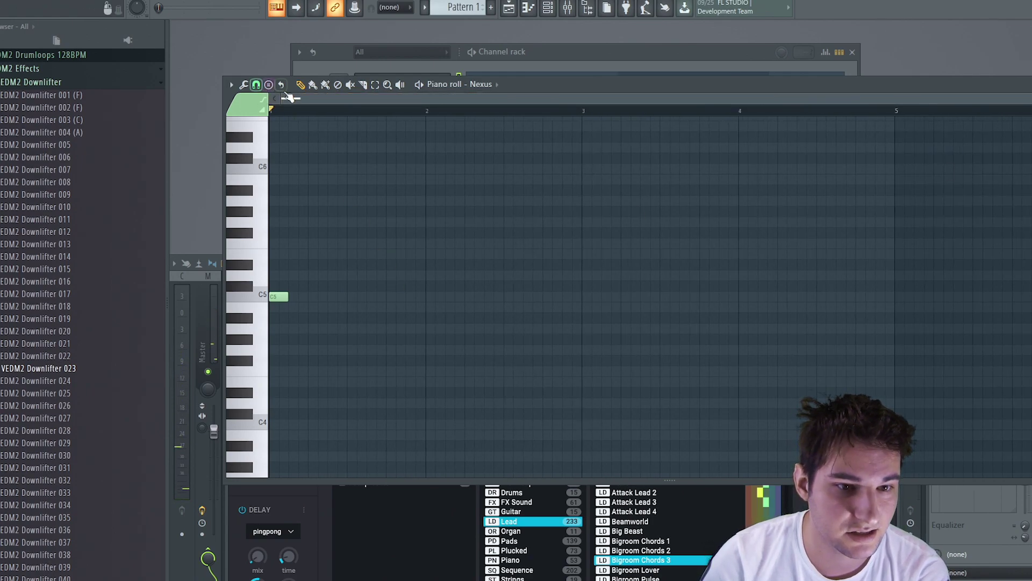
pyautogui.click(312, 85)
pyautogui.click(308, 296)
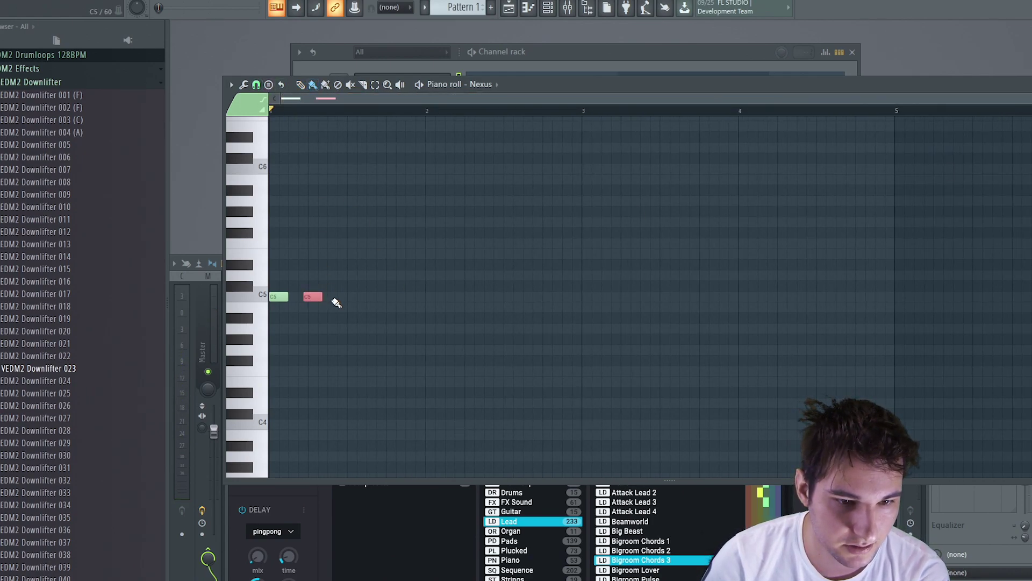
pyautogui.moveTo(312, 299)
pyautogui.mouseDown()
pyautogui.moveTo(299, 299)
pyautogui.moveTo(310, 297)
pyautogui.mouseUp()
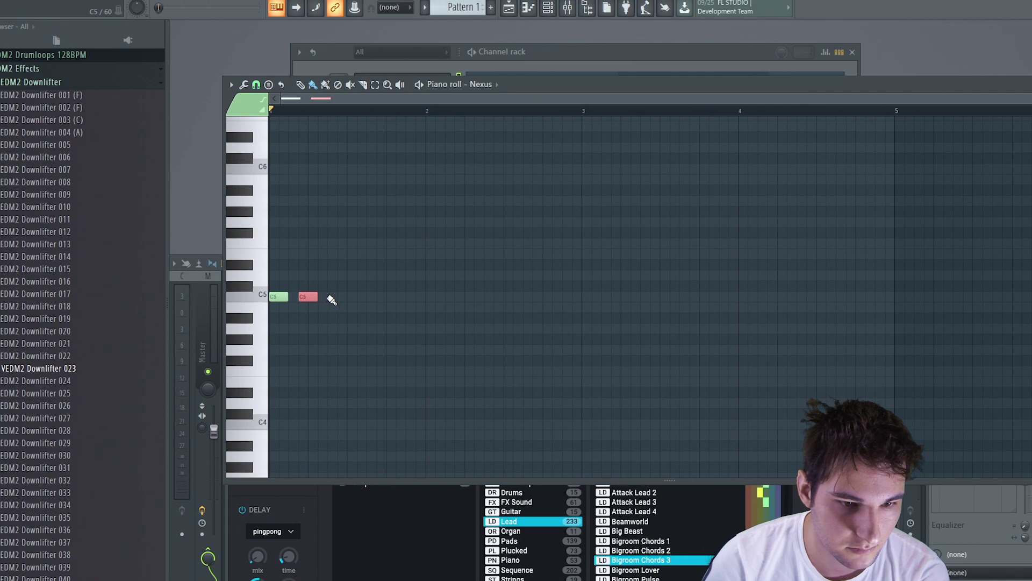
# Add three more C5 notes and a D5 note, play the pattern, then close the piano roll.
pyautogui.click(331, 299)
pyautogui.click(362, 298)
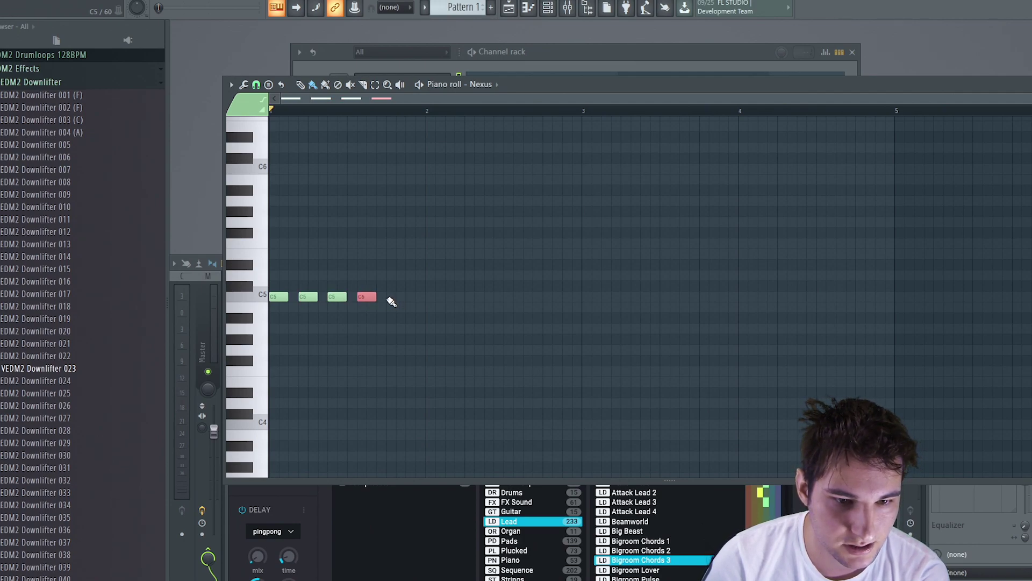
pyautogui.click(391, 299)
pyautogui.press('space')
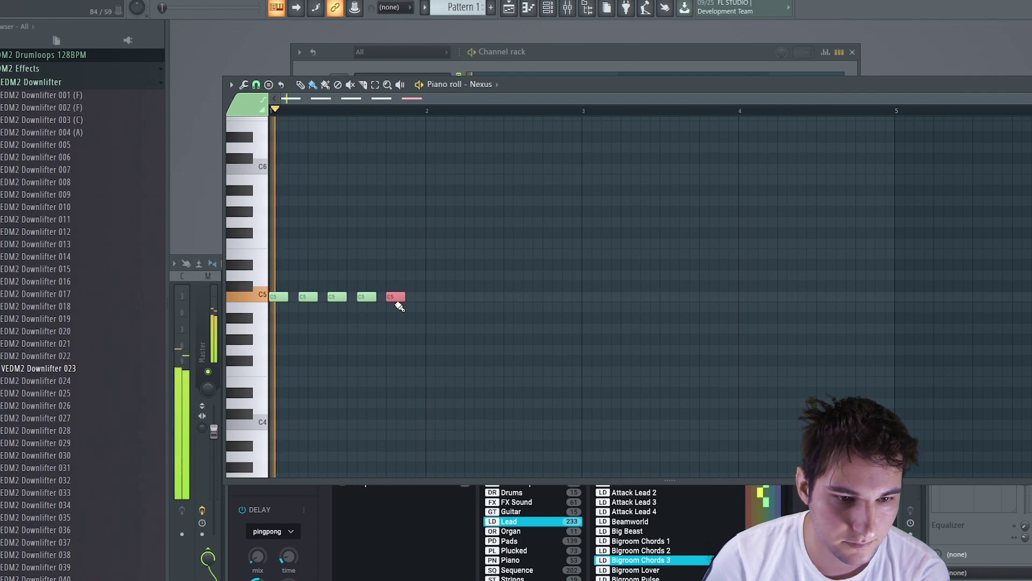
pyautogui.click(411, 275)
pyautogui.press('space')
pyautogui.press('space')
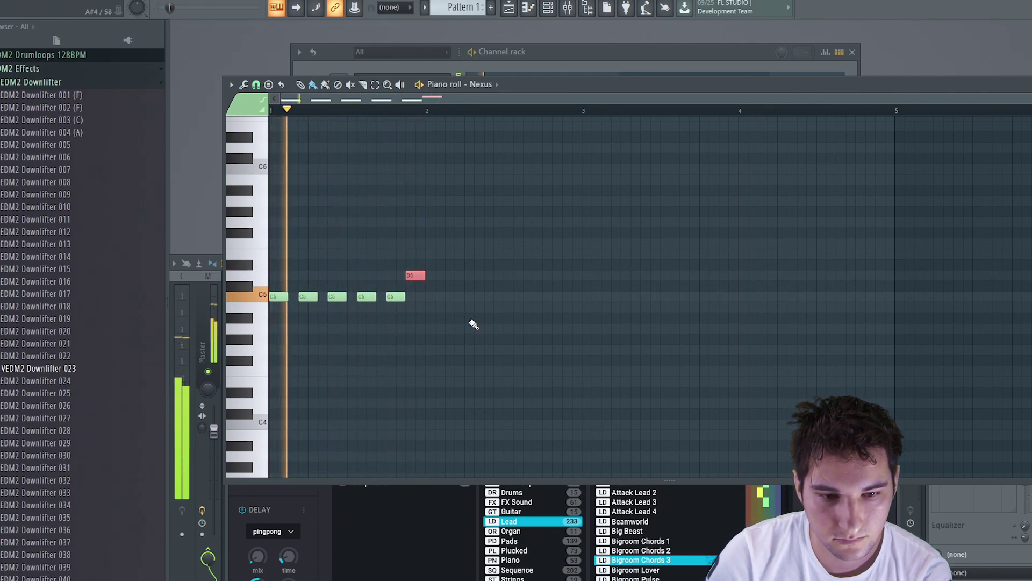
pyautogui.press('space')
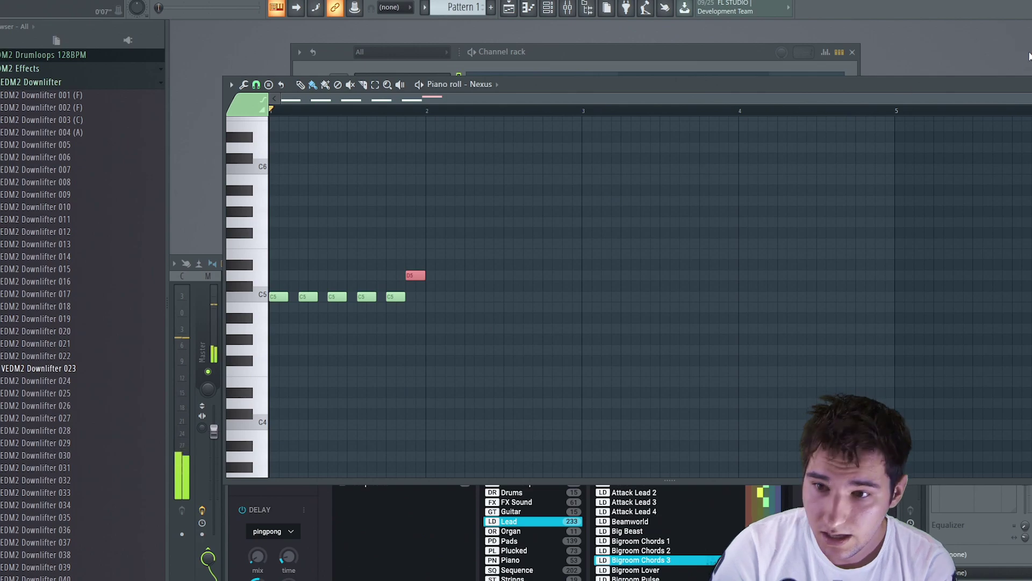
pyautogui.moveTo(1021, 86); pyautogui.dragTo(821, 154)
pyautogui.click(797, 143)
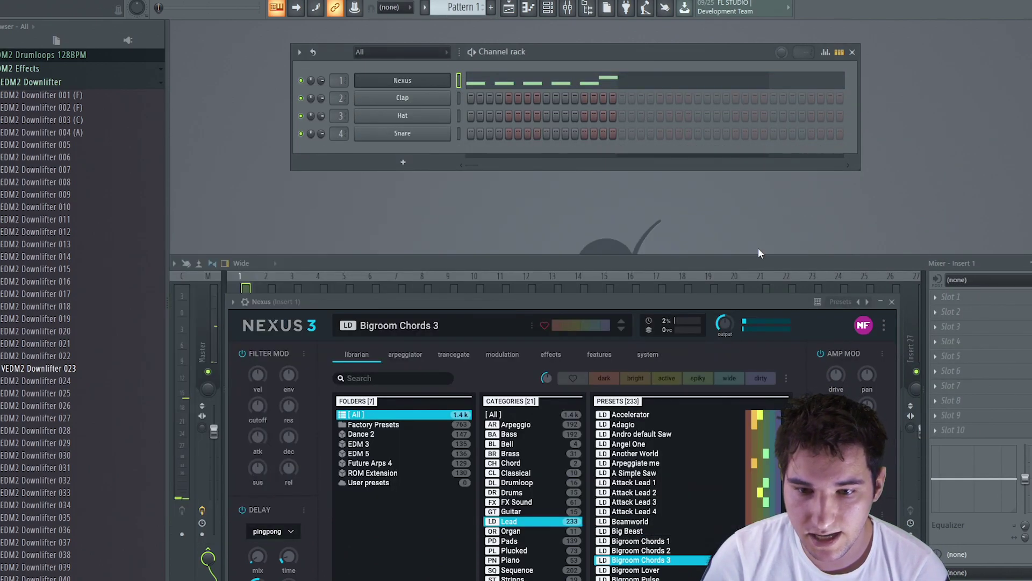
# Move the Nexus 3 window to the top and turn its output knob from 64 to 116.
pyautogui.moveTo(662, 289); pyautogui.dragTo(699, 28)
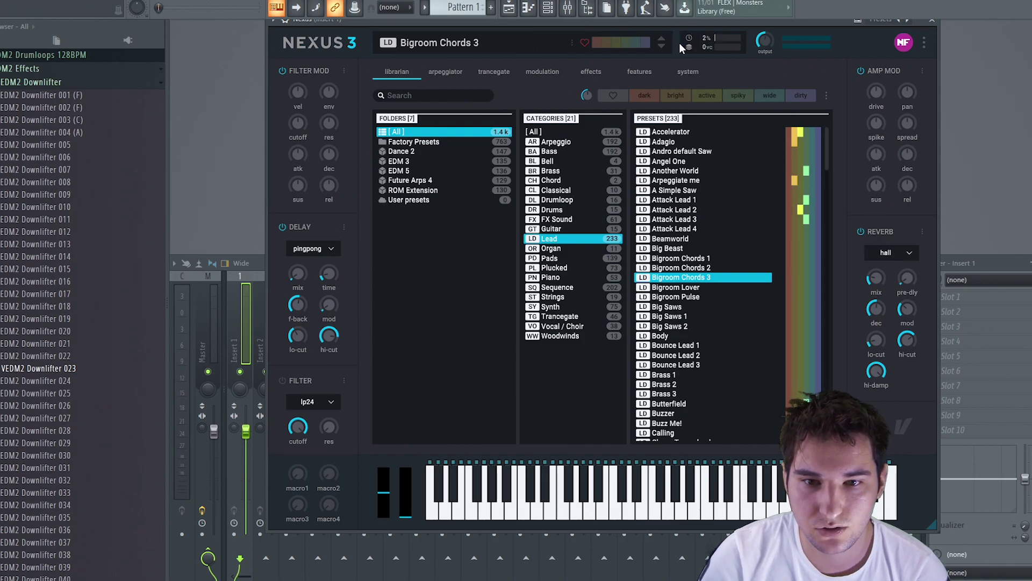
pyautogui.click(682, 47)
pyautogui.moveTo(765, 44)
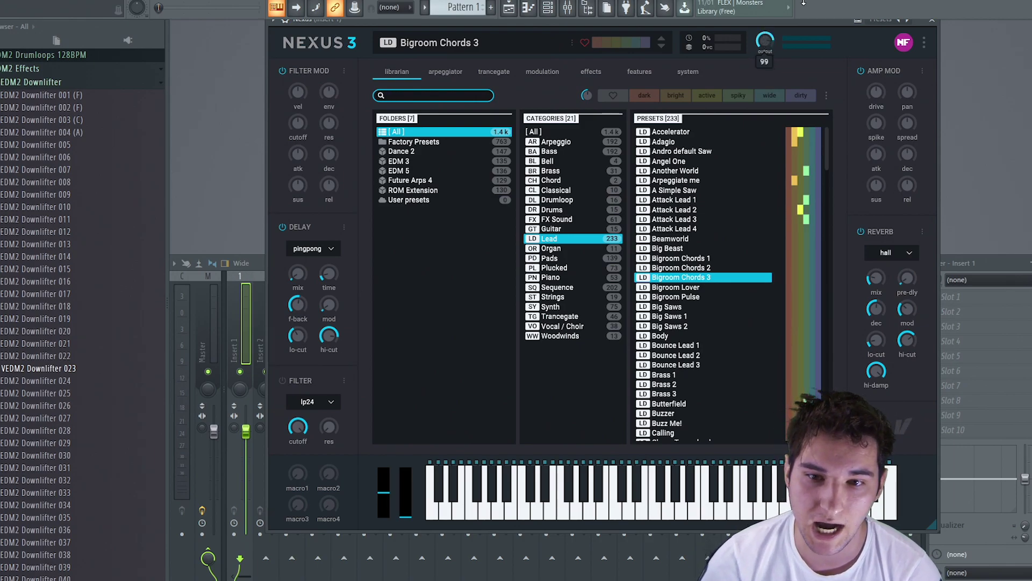
pyautogui.moveTo(791, 50); pyautogui.dragTo(791, 22)
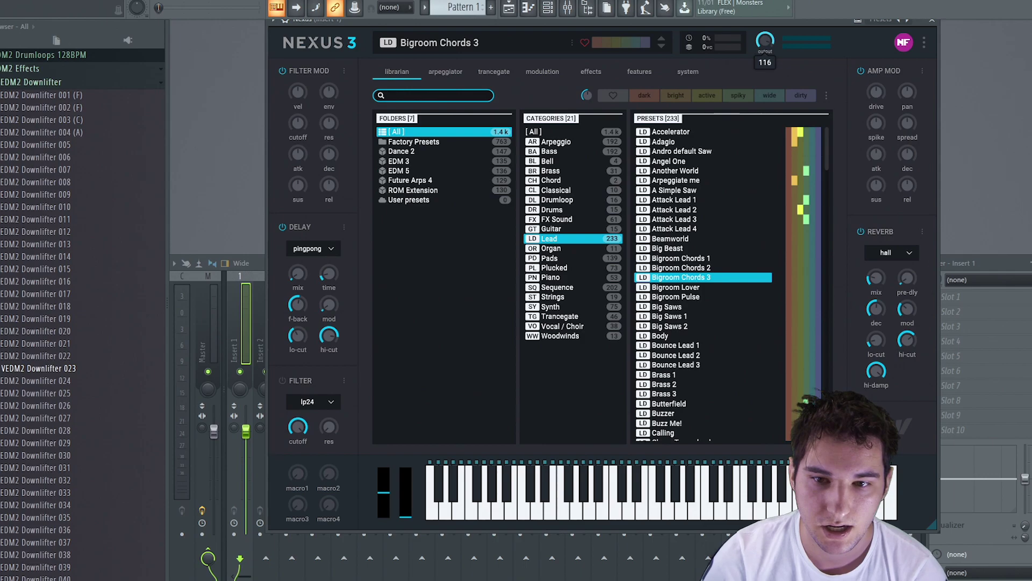